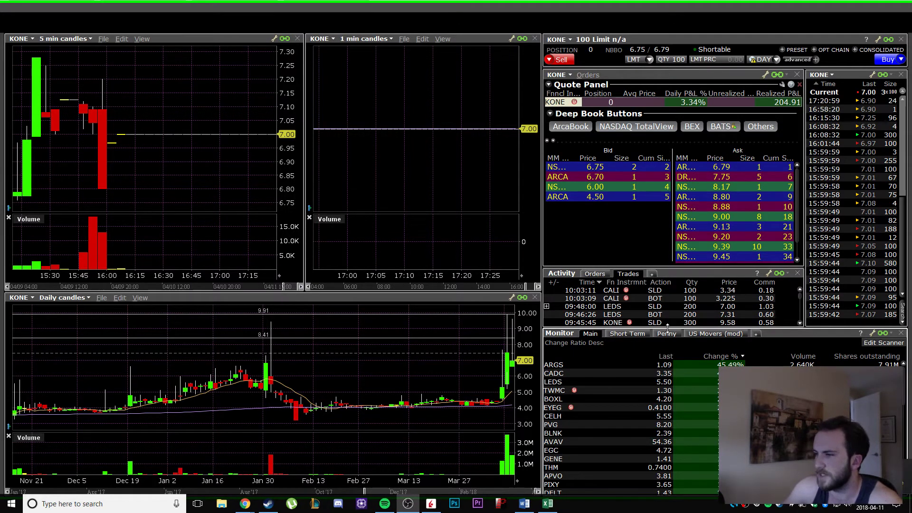
Bring the 1-minute KONE chart back to the morning session, from about 9:30 to 9:45.
mouse_move(671, 330)
mouse_down()
mouse_move(671, 201)
mouse_move(669, 328)
mouse_up()
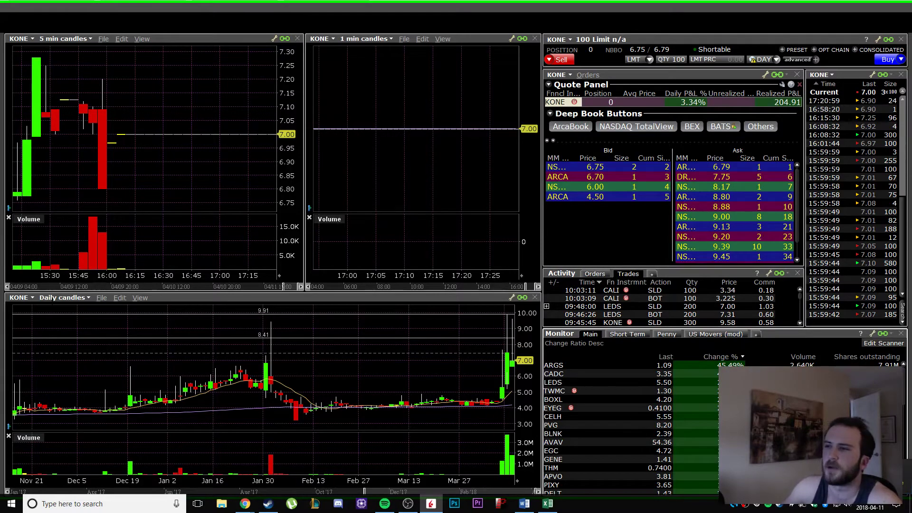
drag(525, 287, 412, 284)
scroll(422, 235, up, 6)
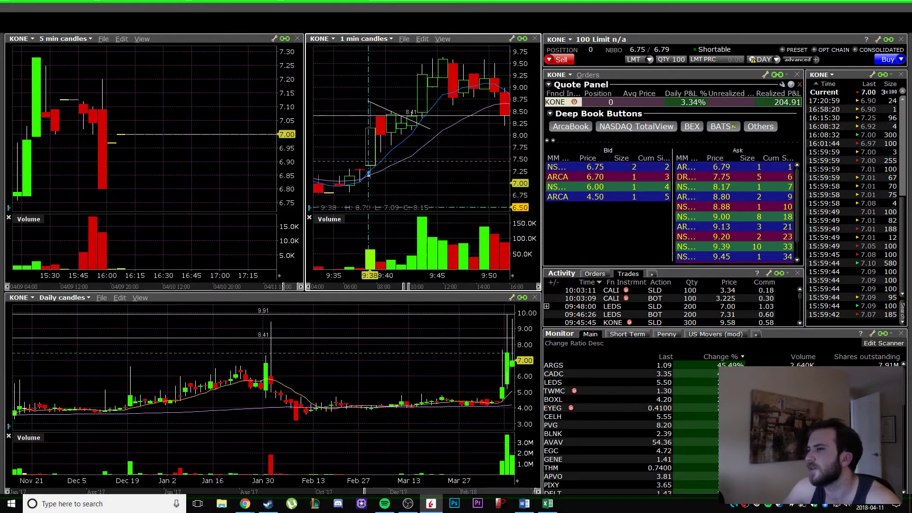
mouse_move(407, 289)
mouse_down()
mouse_move(387, 289)
mouse_move(404, 288)
mouse_up()
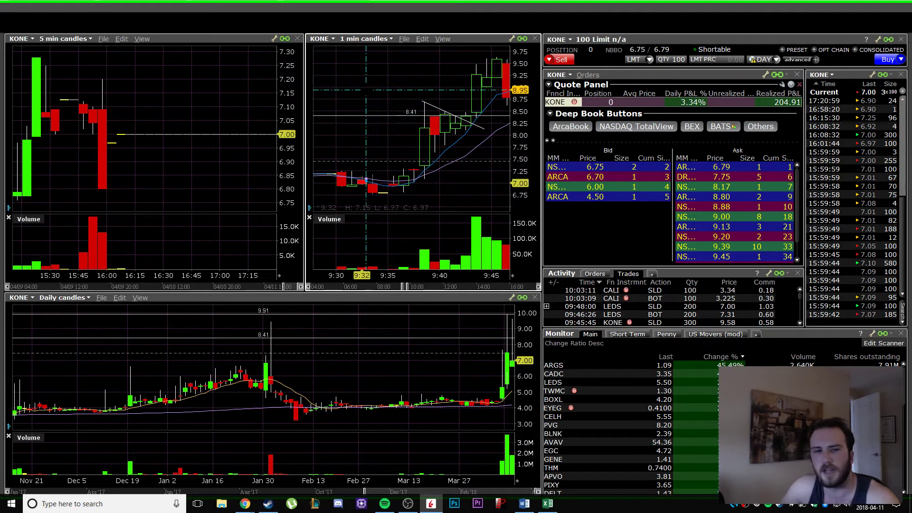
Examine KONE's long-term daily price history back to 2016 on the daily chart.
click(355, 38)
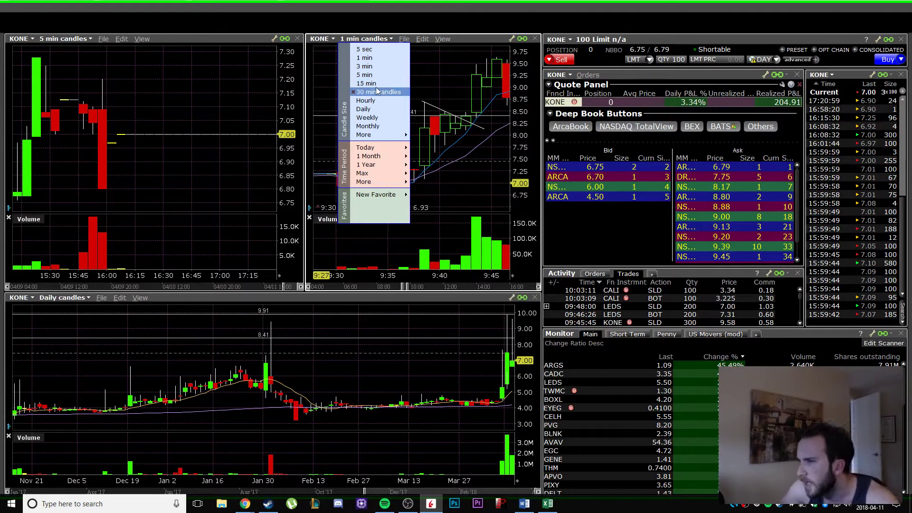
click(316, 378)
scroll(417, 378, down, 5)
scroll(129, 384, down, 1)
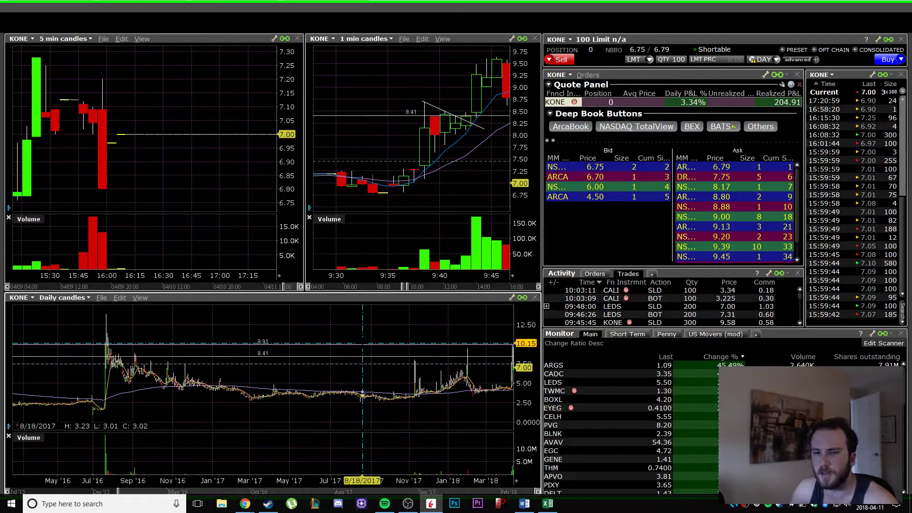
scroll(497, 400, up, 5)
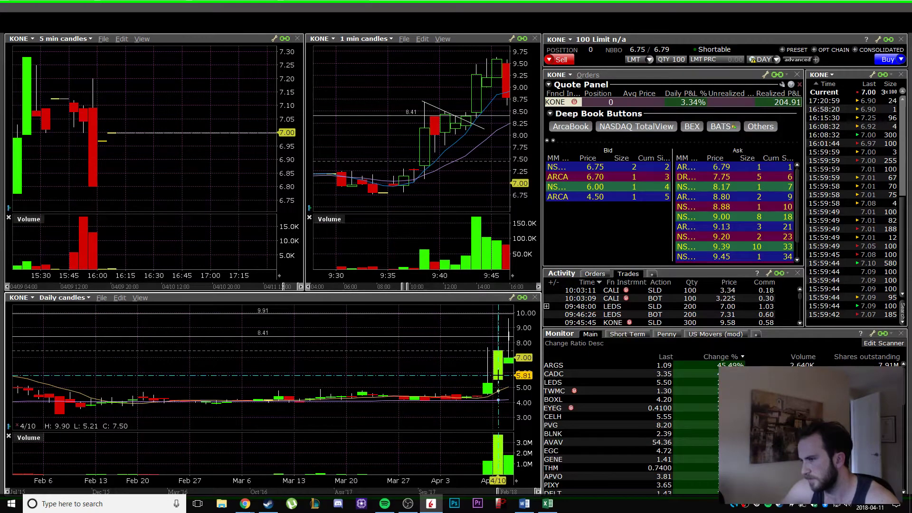
Examine the April 10 and April 11 candles on the daily chart against the preceding weeks.
scroll(498, 375, up, 2)
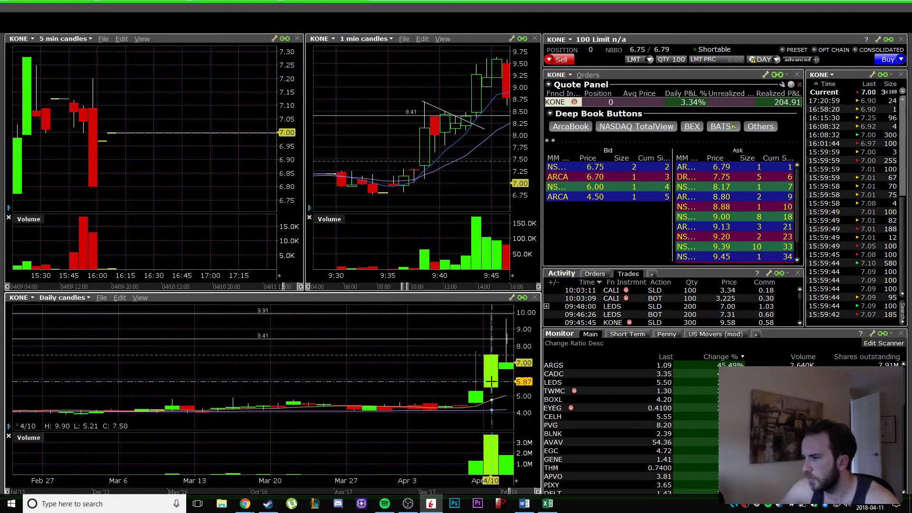
right_click(492, 391)
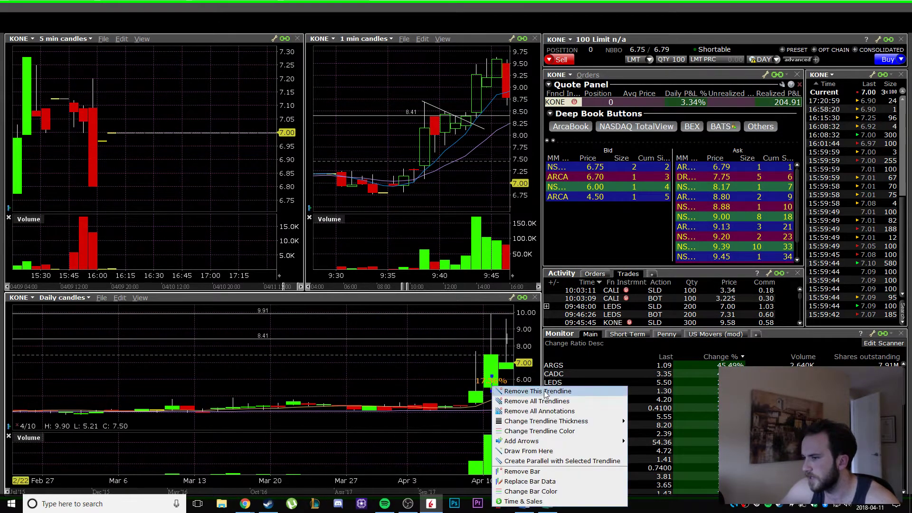
key(Escape)
scroll(432, 407, down, 1)
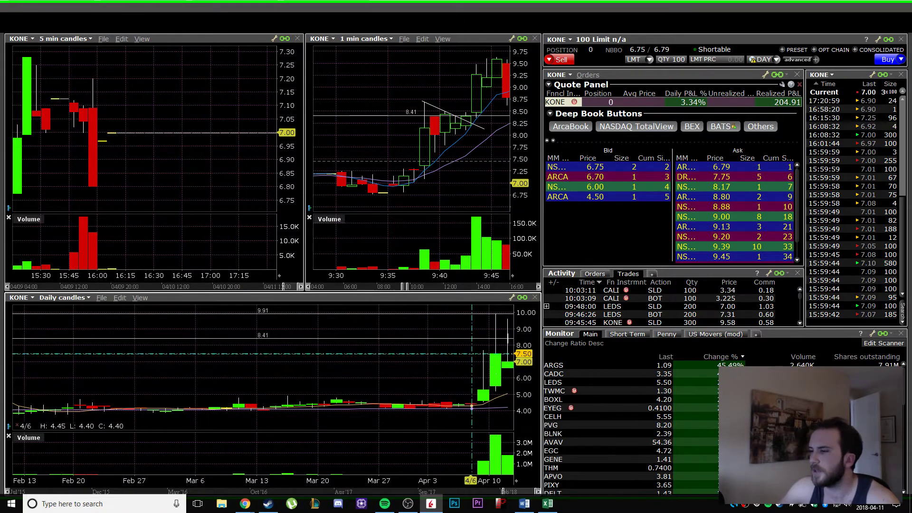
right_click(509, 347)
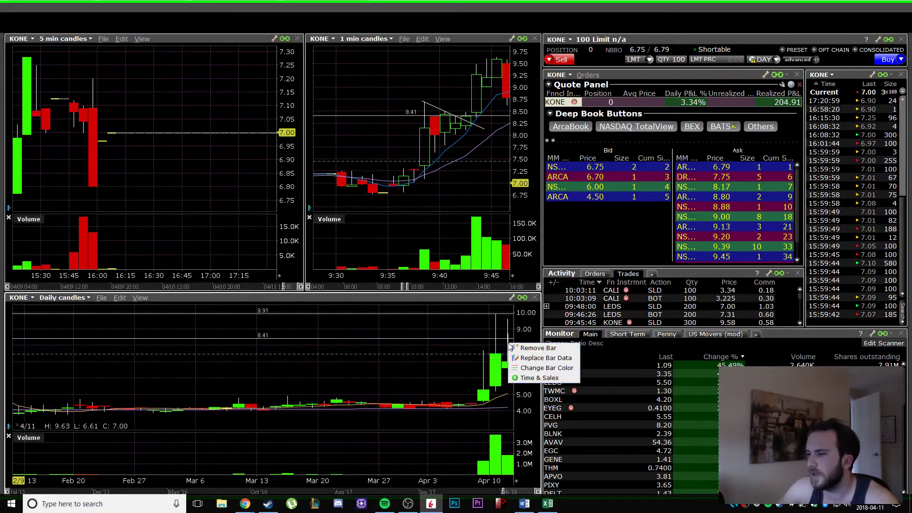
key(Escape)
scroll(507, 342, up, 2)
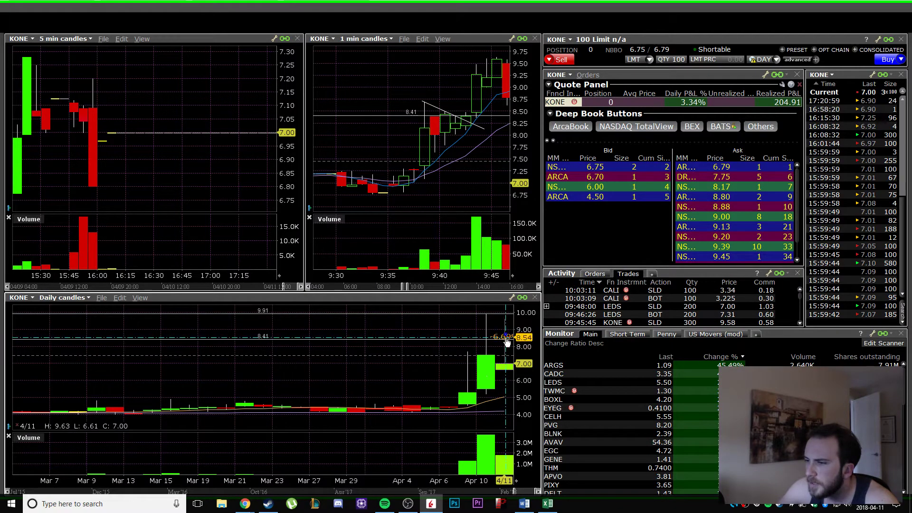
right_click(507, 342)
key(Escape)
scroll(435, 407, down, 2)
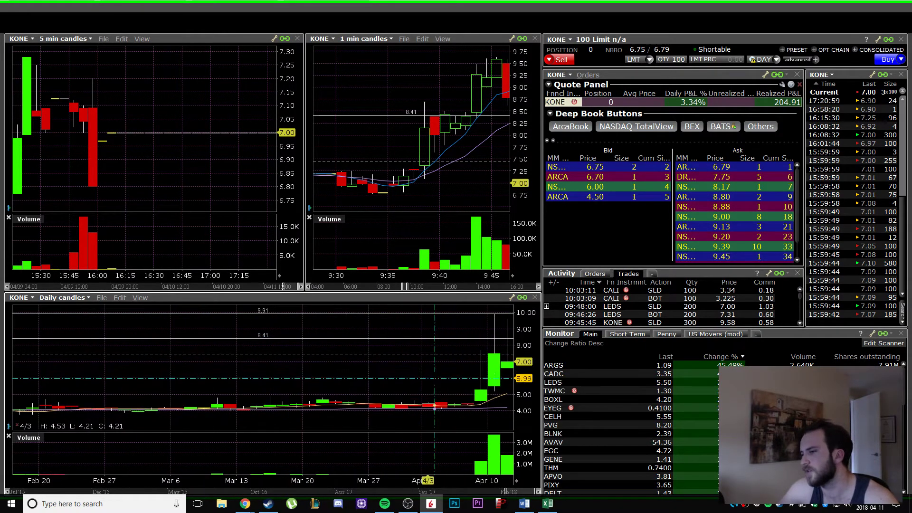
scroll(496, 89, down, 1)
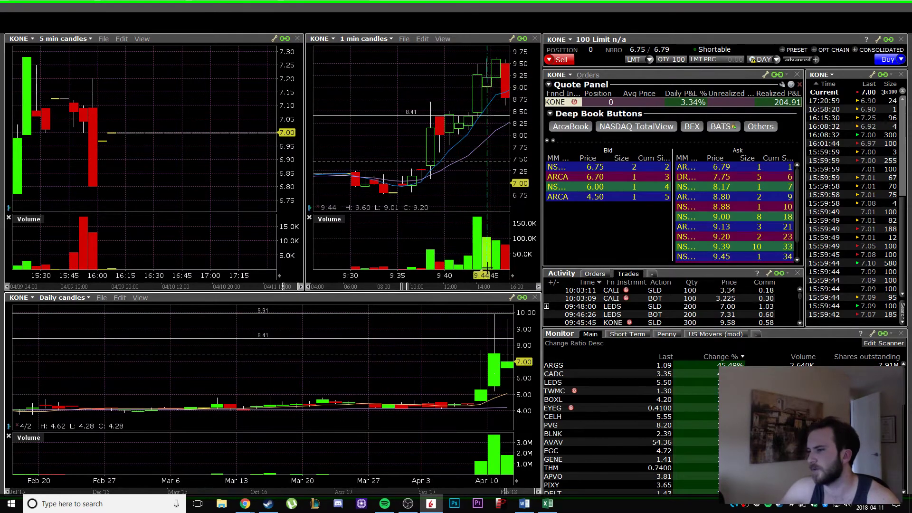
Enlarge the 1-minute chart window and frame it on the candles from 9:30 to about 9:50.
drag(540, 289, 776, 443)
drag(494, 440, 509, 446)
scroll(441, 159, up, 3)
scroll(442, 160, up, 1)
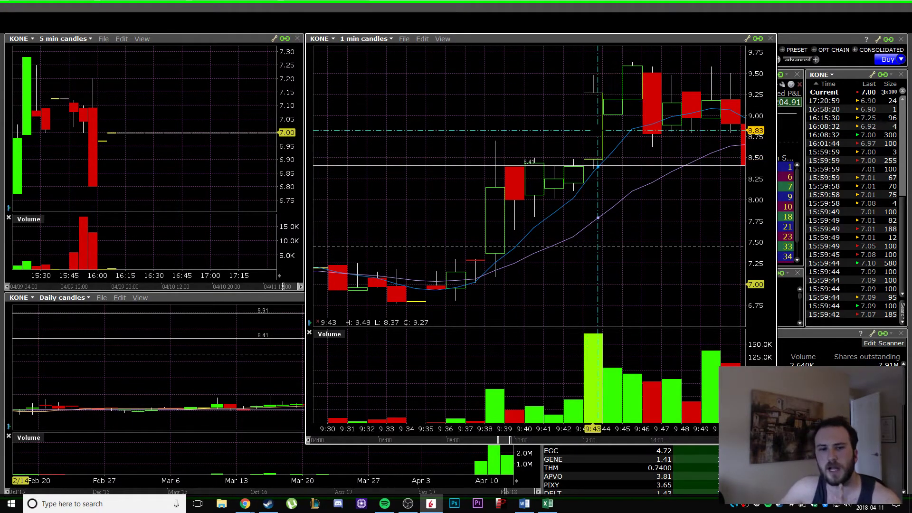
Examine the morning run-up on the 1-minute chart and compare it with April 10 and 11 on the 5-minute chart.
click(366, 38)
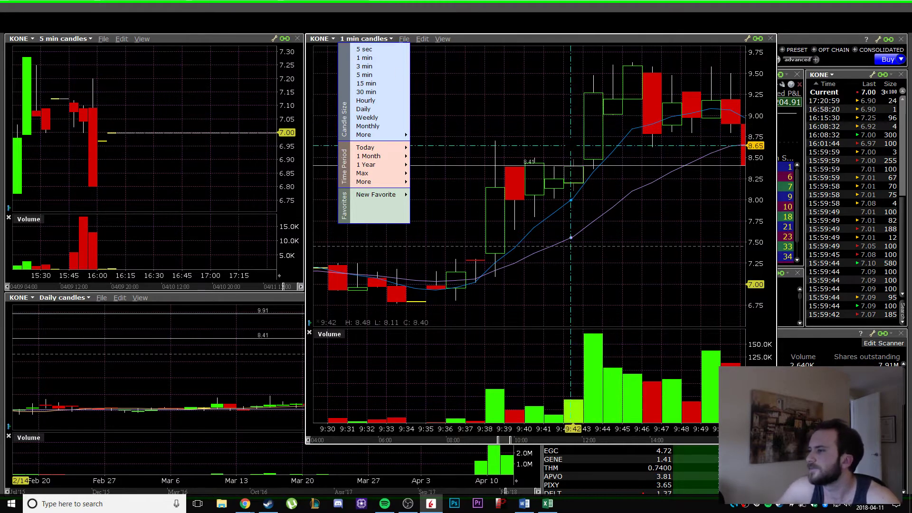
click(593, 154)
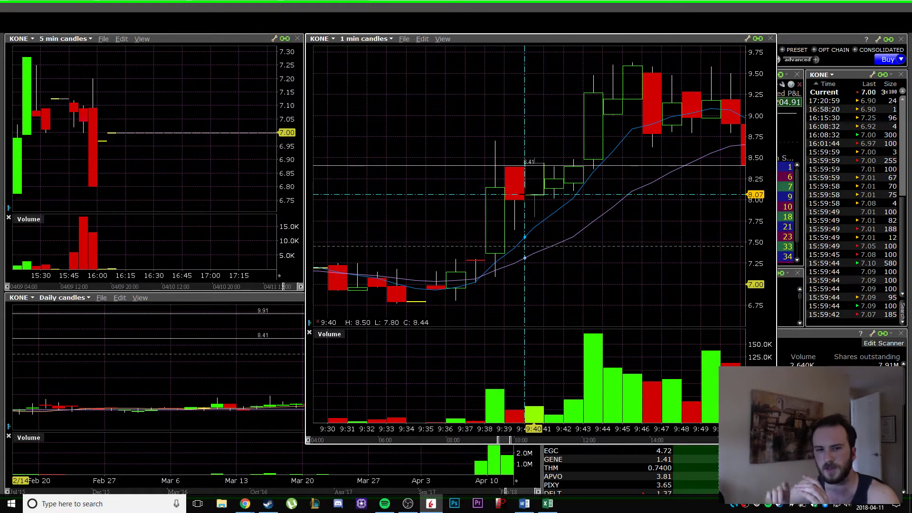
scroll(571, 161, up, 1)
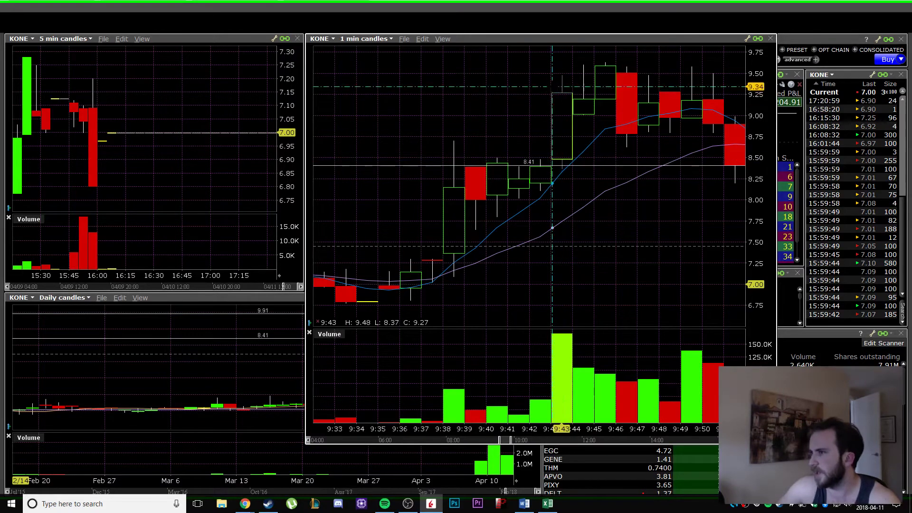
scroll(554, 89, down, 2)
scroll(122, 119, down, 4)
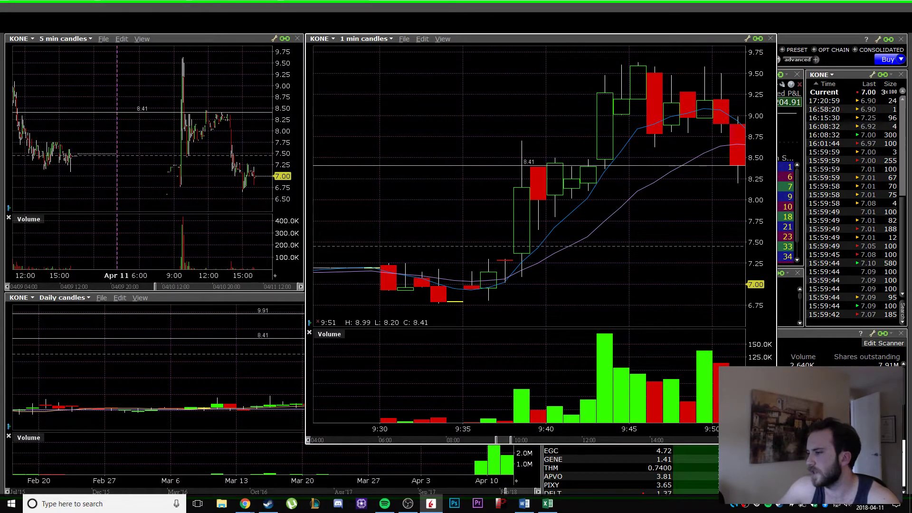
scroll(193, 148, up, 4)
scroll(187, 150, down, 4)
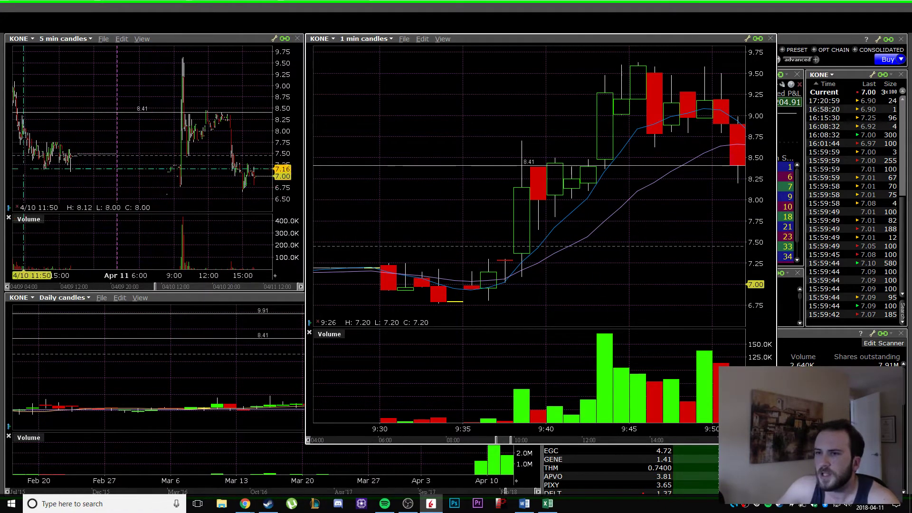
scroll(128, 205, up, 3)
scroll(127, 205, down, 3)
scroll(578, 252, down, 1)
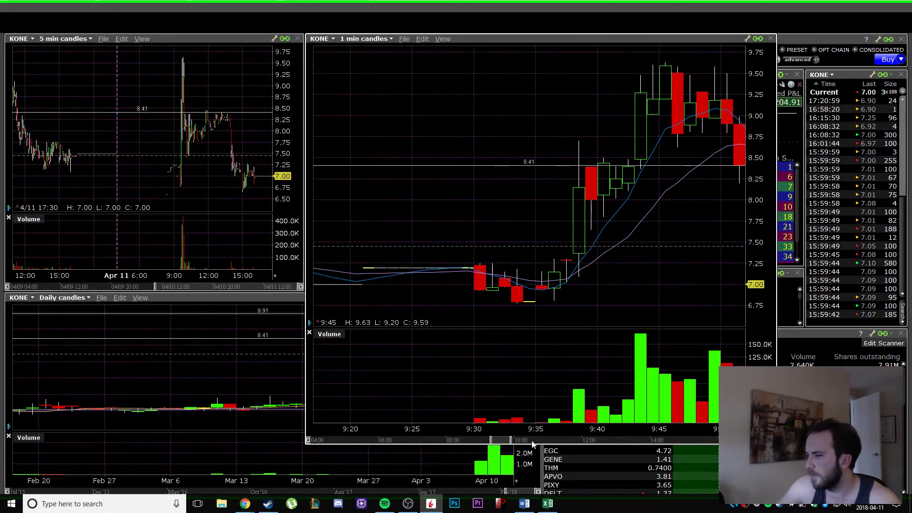
Look through the midday and early-afternoon trading on the 1-minute chart, then return to 9:20 through 10:10.
drag(505, 440, 721, 440)
scroll(485, 72, down, 5)
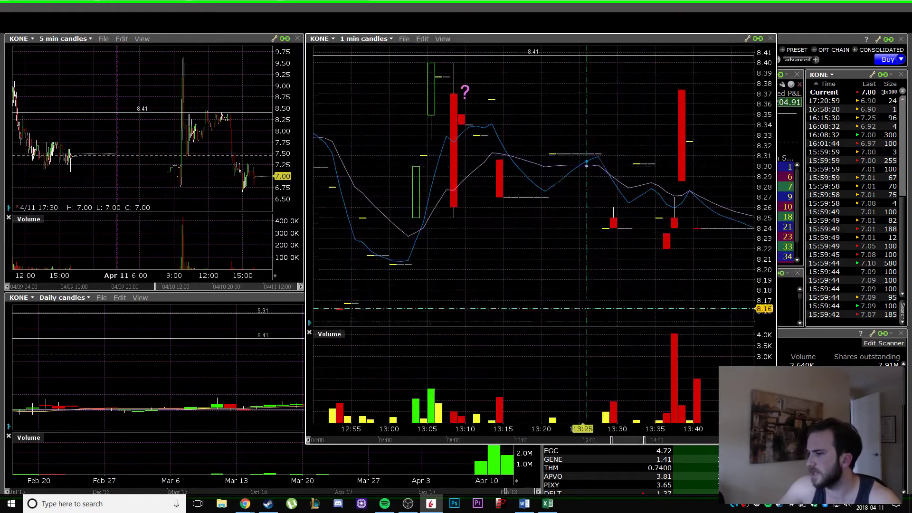
scroll(583, 441, up, 5)
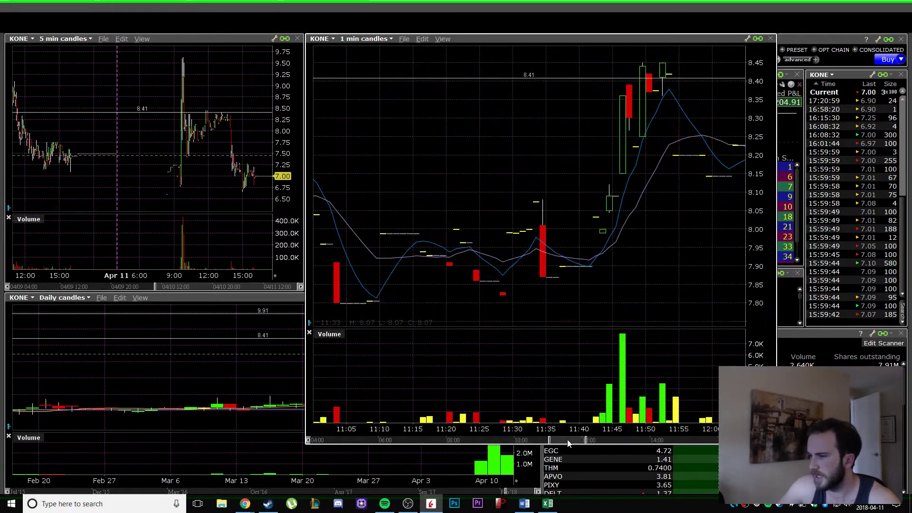
drag(567, 442, 504, 442)
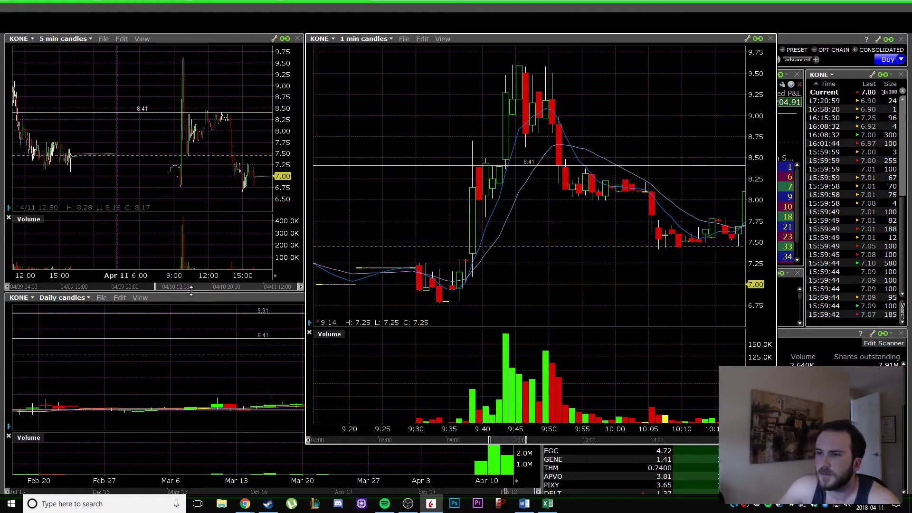
Add a horizontal line at 8.00 on the 5-minute chart, at the top of the first large green candle's body.
scroll(105, 191, up, 5)
drag(290, 287, 246, 289)
scroll(157, 207, up, 2)
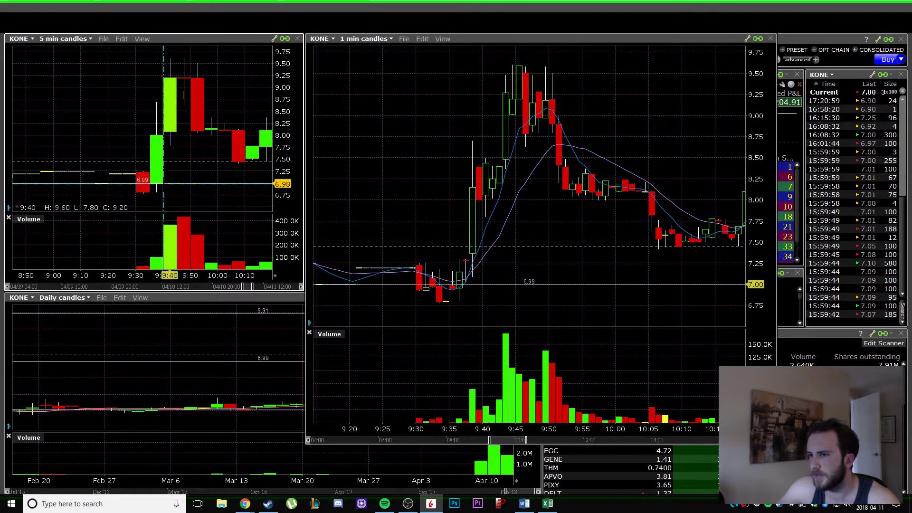
click(122, 39)
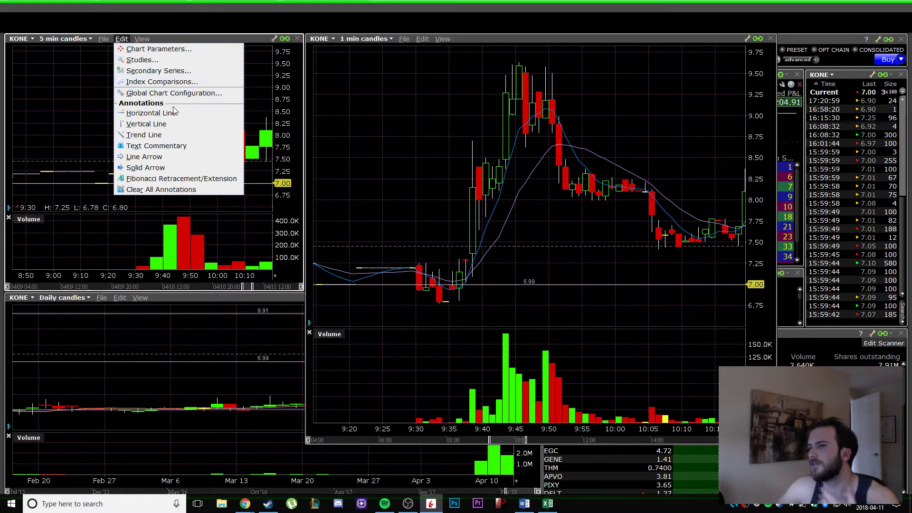
click(150, 113)
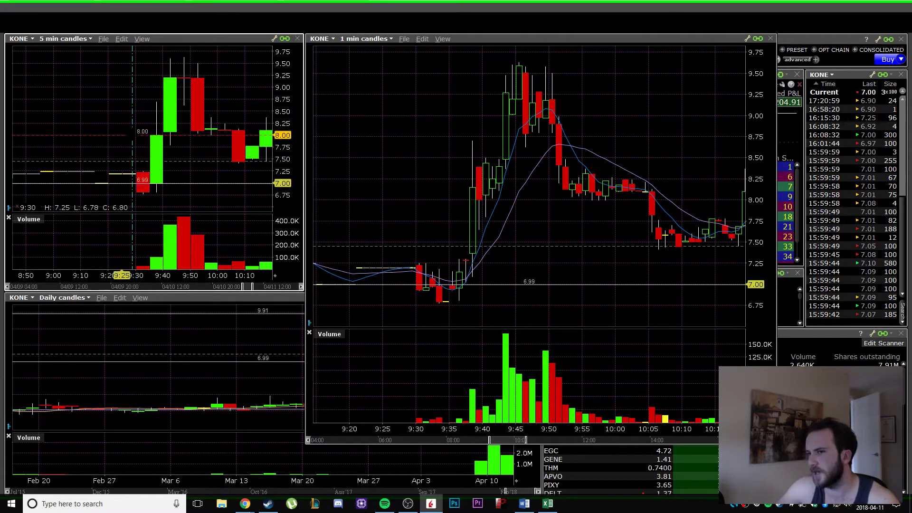
click(133, 135)
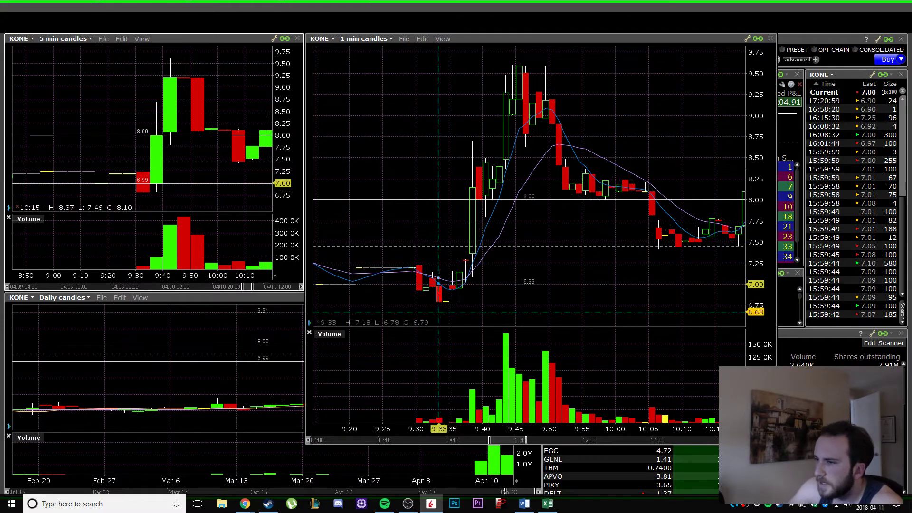
Draw two vertical trend lines over the full height of the 1-minute chart, at about 9:35 and 9:40.
scroll(430, 307, up, 1)
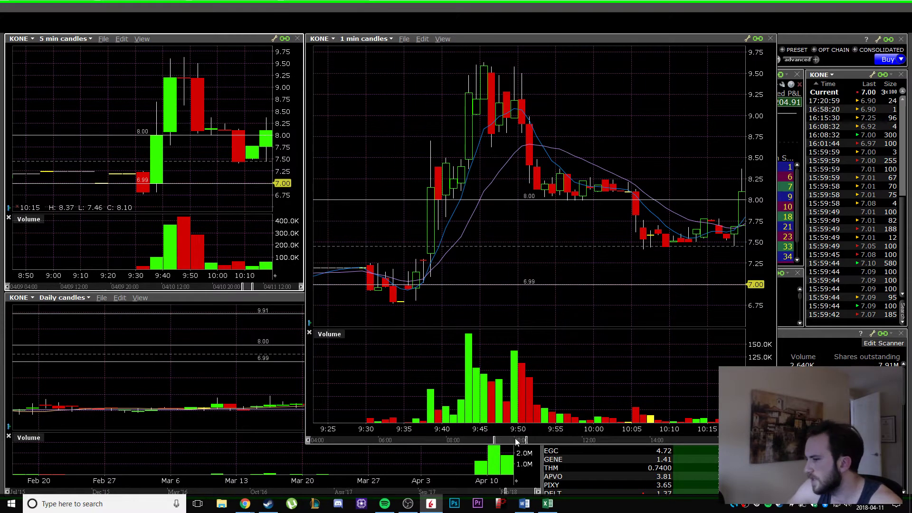
drag(516, 441, 504, 439)
scroll(522, 98, up, 1)
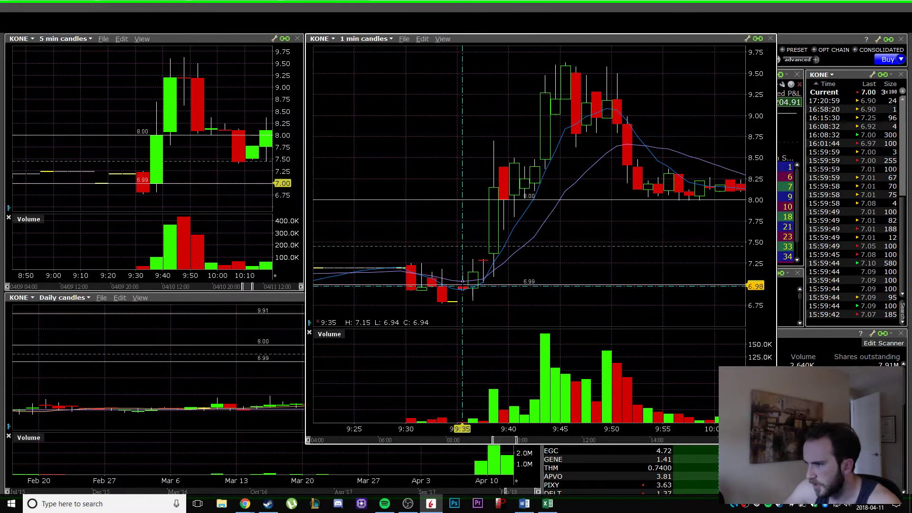
drag(465, 297, 413, 303)
drag(516, 440, 509, 441)
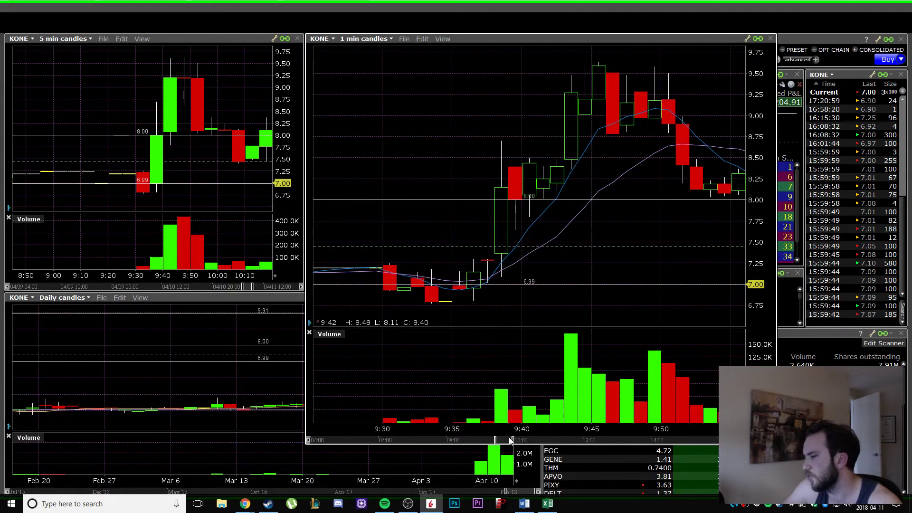
click(457, 287)
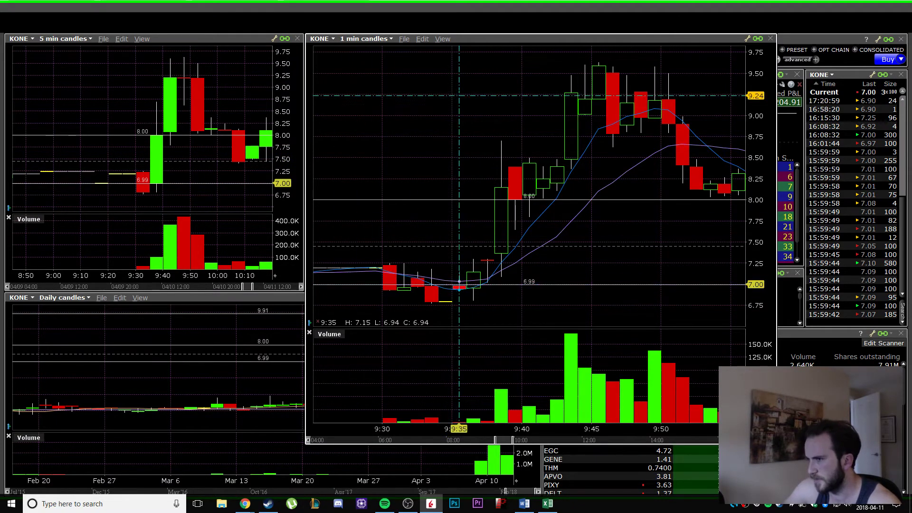
drag(450, 55, 450, 326)
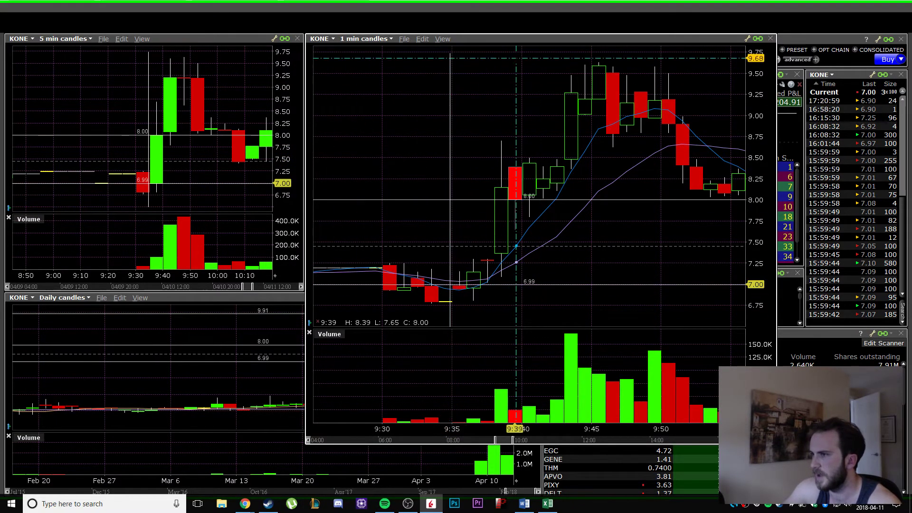
drag(522, 52, 521, 326)
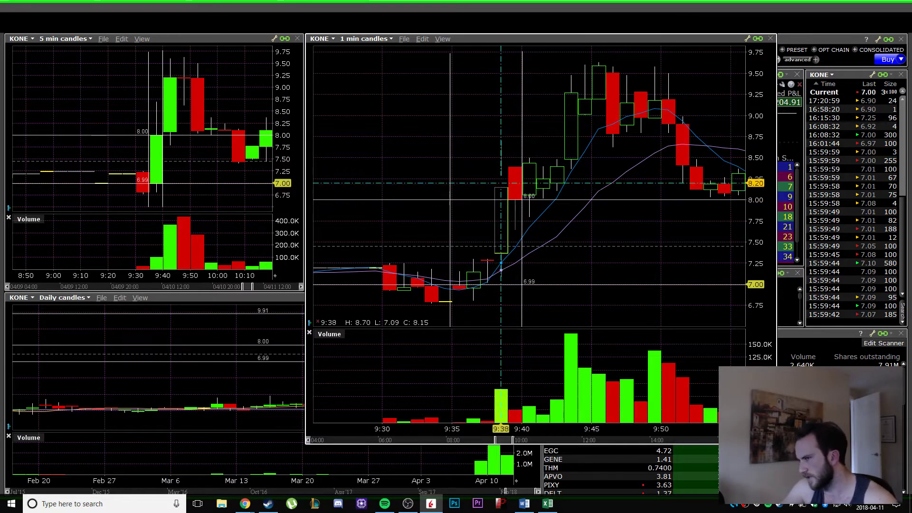
Add a horizontal line at 8.70 on the 1-minute chart, at the high of the 9:38 candle.
click(422, 38)
click(451, 112)
click(501, 141)
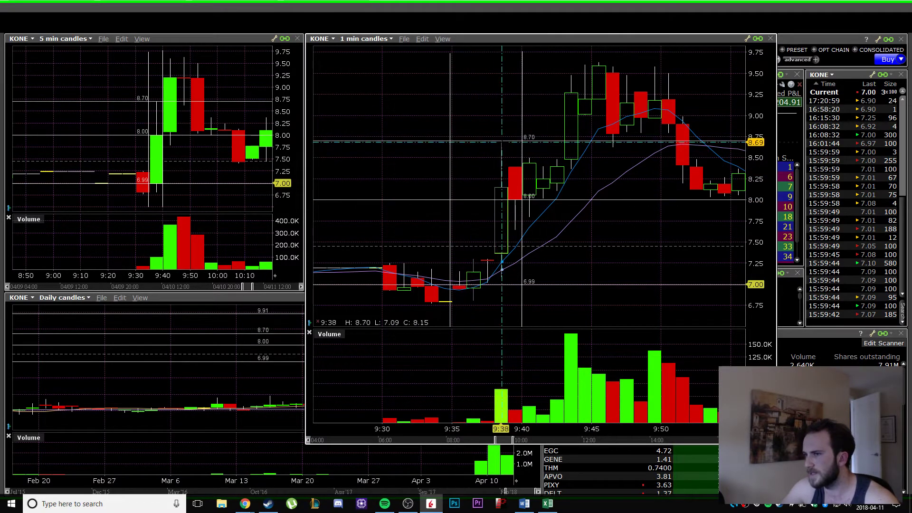
scroll(139, 107, up, 2)
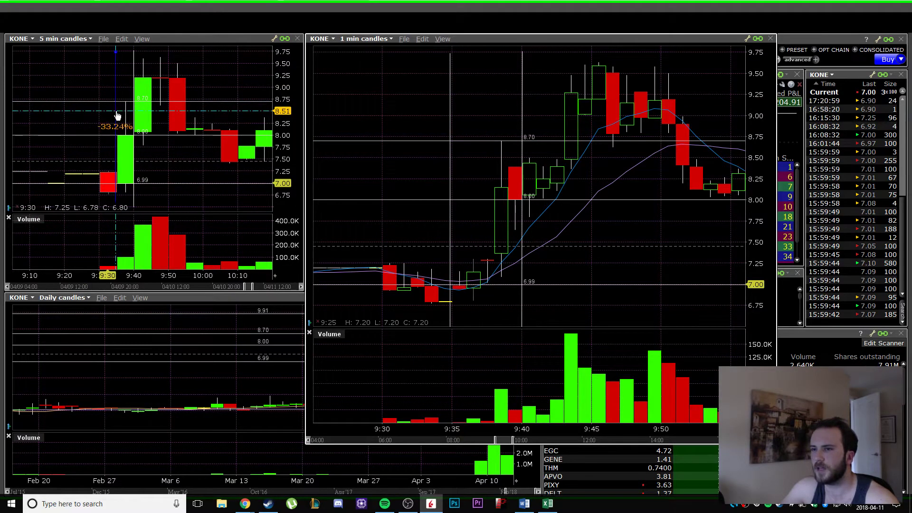
Remove all annotations from the KONE charts and shrink the 1-minute chart window back to its small size beside the 5-minute chart.
right_click(117, 116)
click(154, 124)
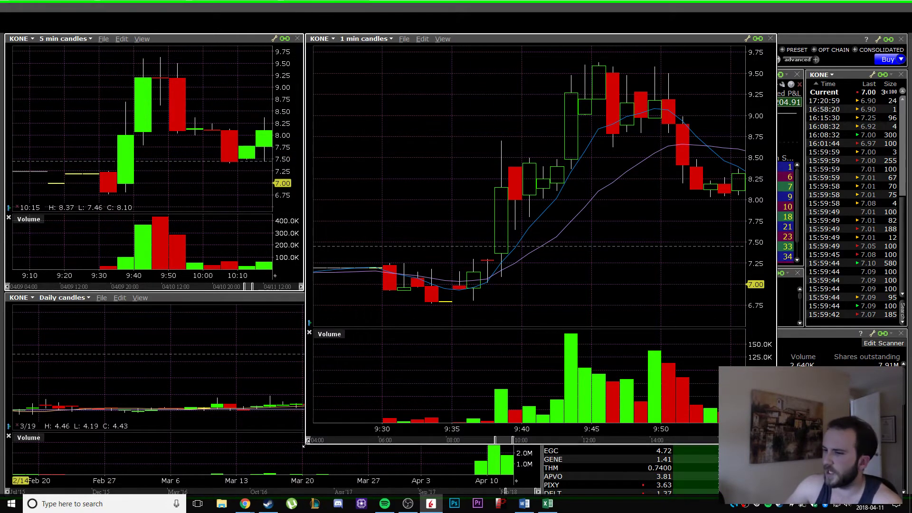
drag(307, 444, 312, 289)
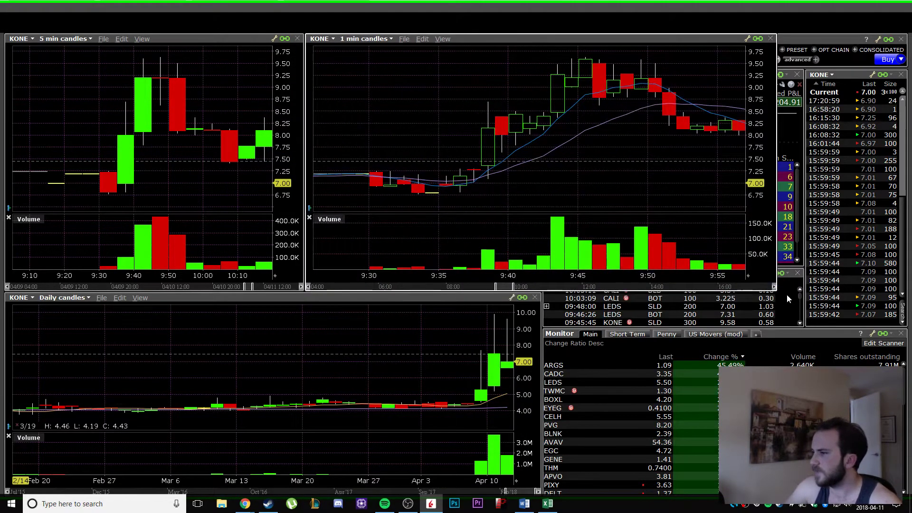
drag(775, 290, 534, 289)
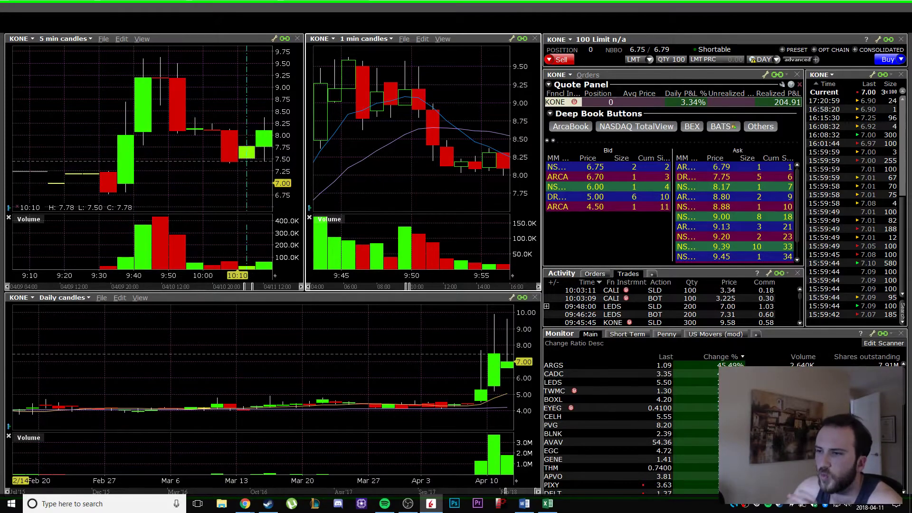
Look over the afternoon trading on the 5-minute chart and frame the 1-minute chart on about 9:32 to 9:47.
drag(249, 286, 274, 286)
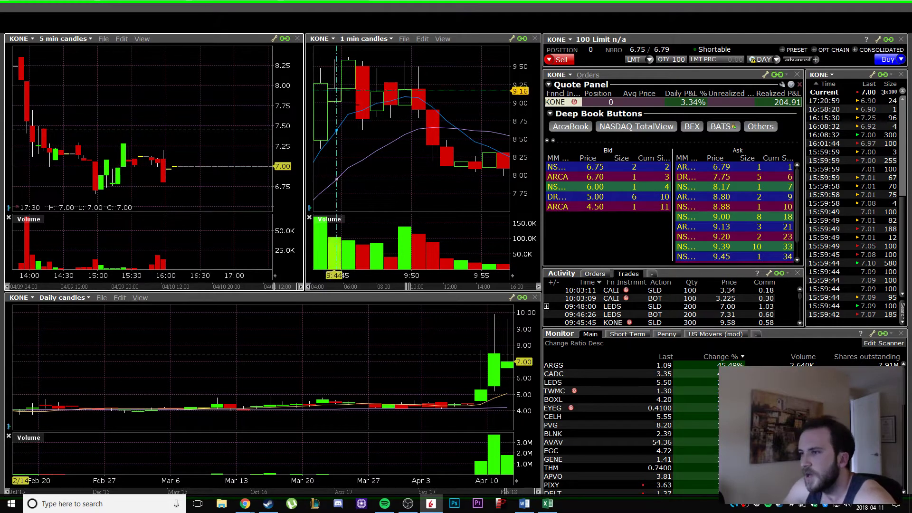
scroll(388, 162, down, 4)
scroll(388, 162, up, 3)
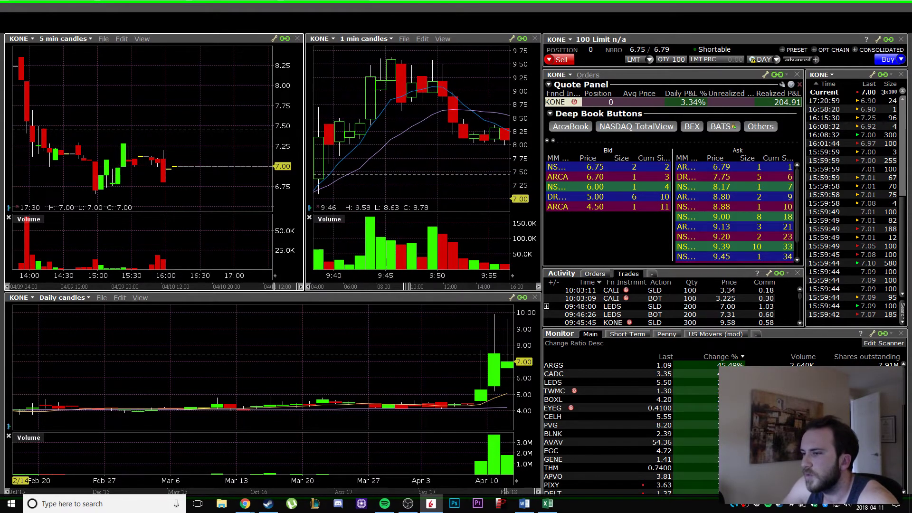
drag(408, 291, 403, 291)
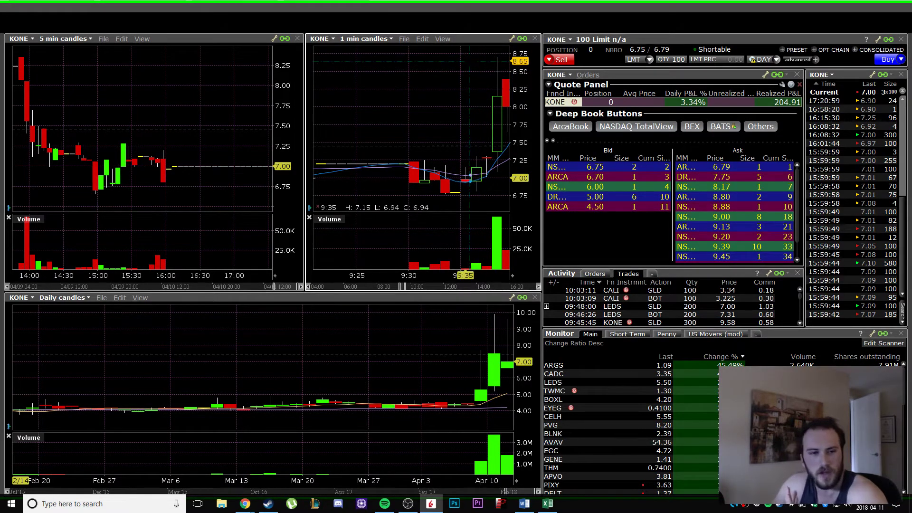
click(405, 287)
drag(405, 287, 403, 287)
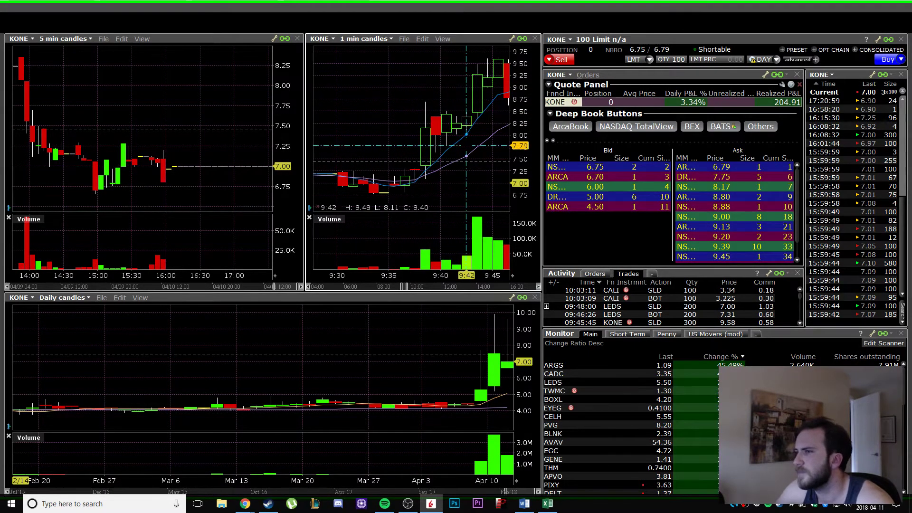
scroll(411, 135, up, 1)
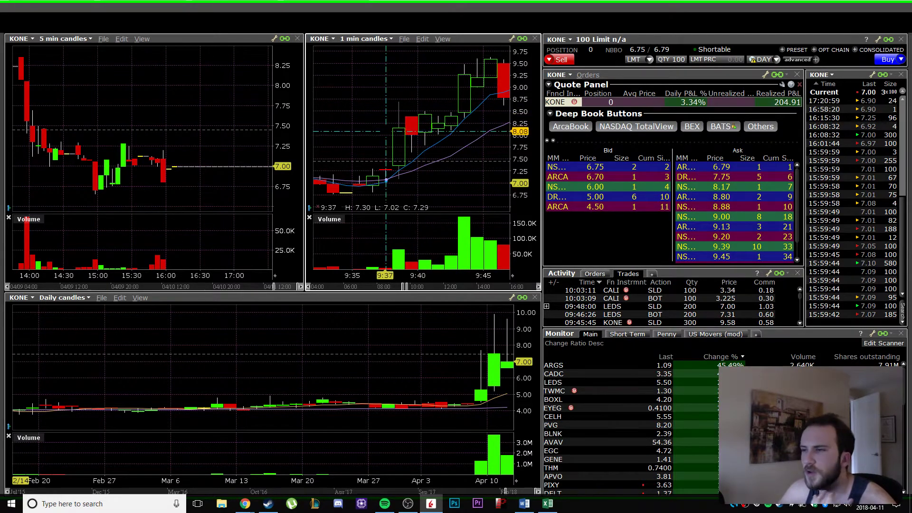
Try a horizontal line at 7.64 on the 1-minute chart, within the 9:38 candle's body, and remove it again.
click(422, 39)
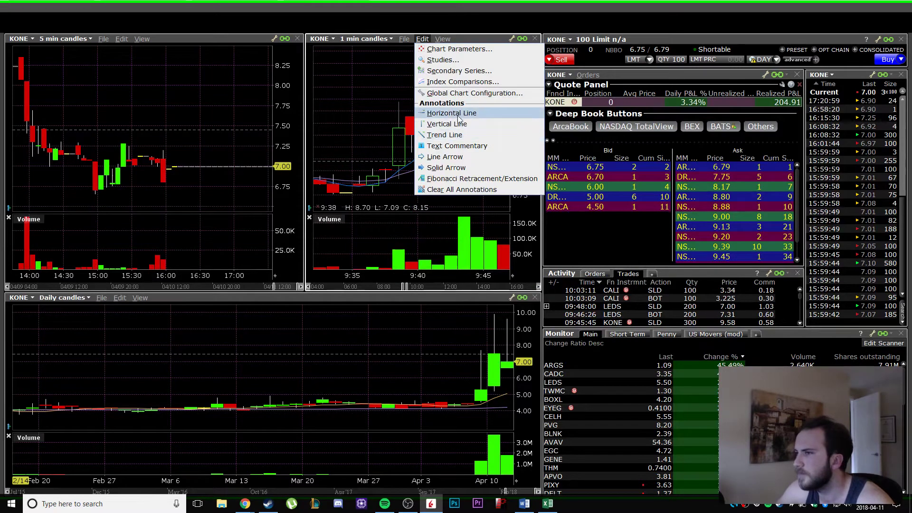
click(452, 113)
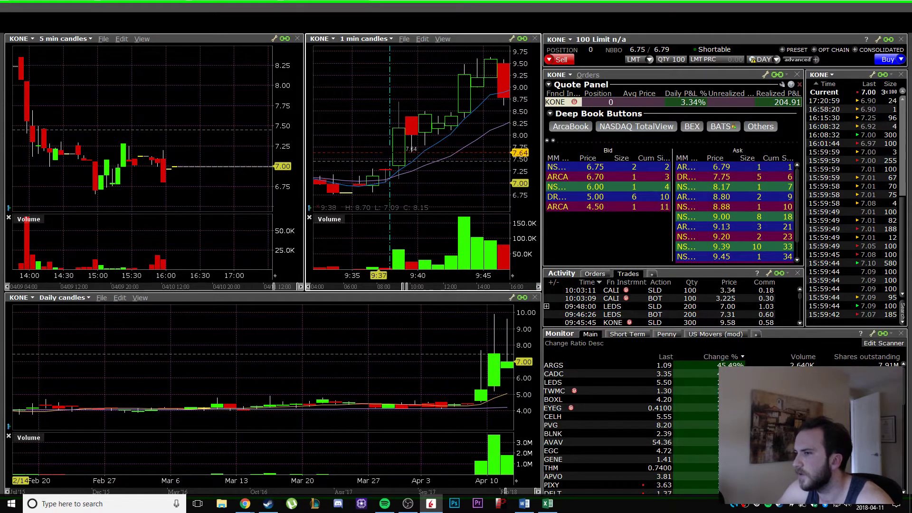
click(389, 152)
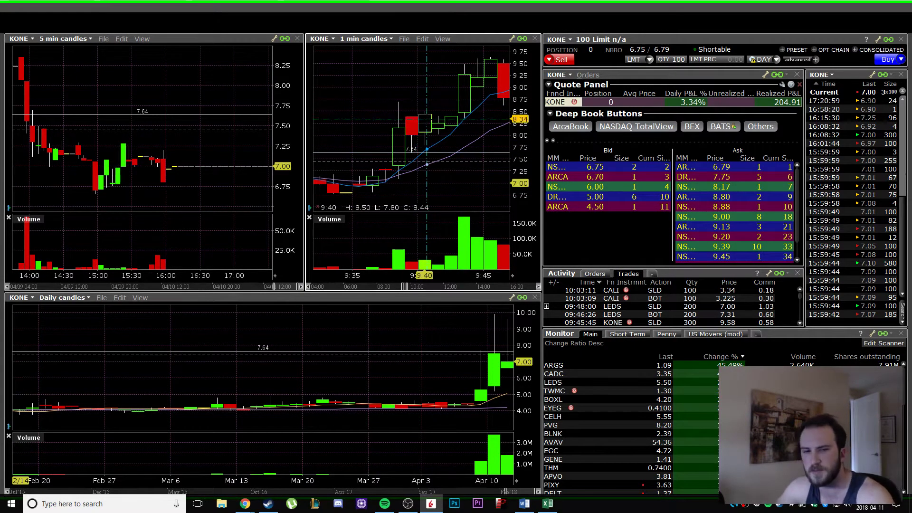
right_click(444, 152)
click(463, 156)
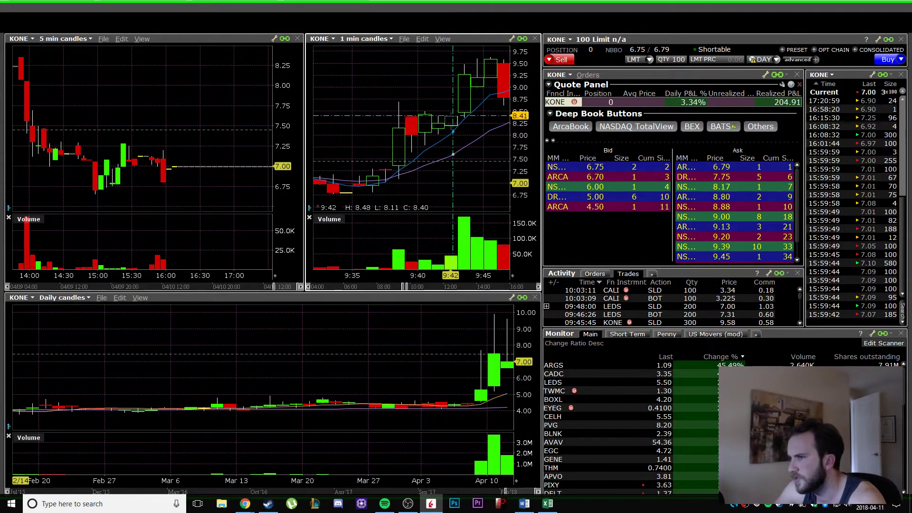
Draw a falling trend line on the 1-minute chart from the 9:38 candle's high to about 9:43, and close the stock description window.
drag(397, 166, 460, 119)
drag(398, 101, 467, 118)
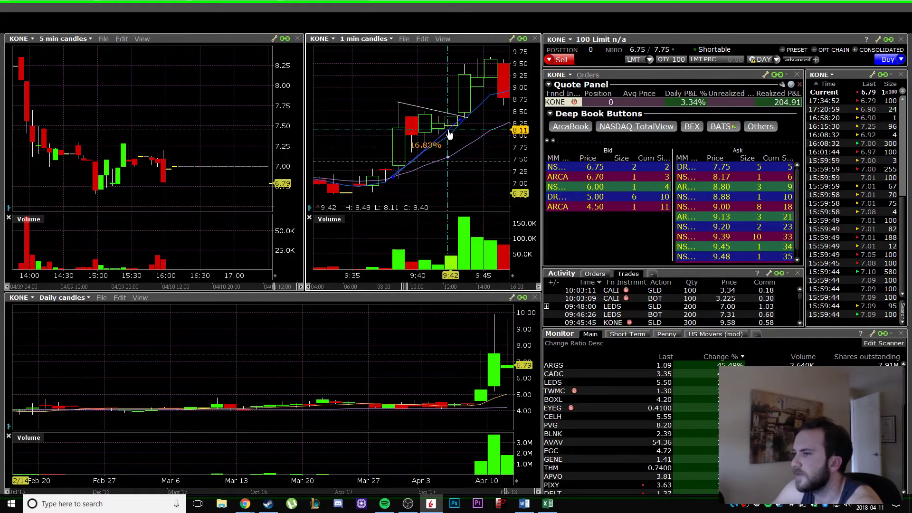
double_click(447, 117)
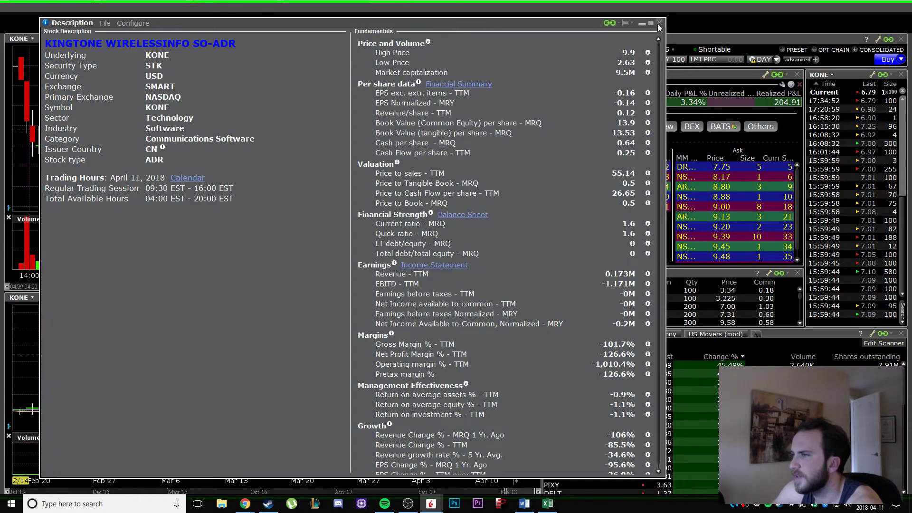
click(659, 23)
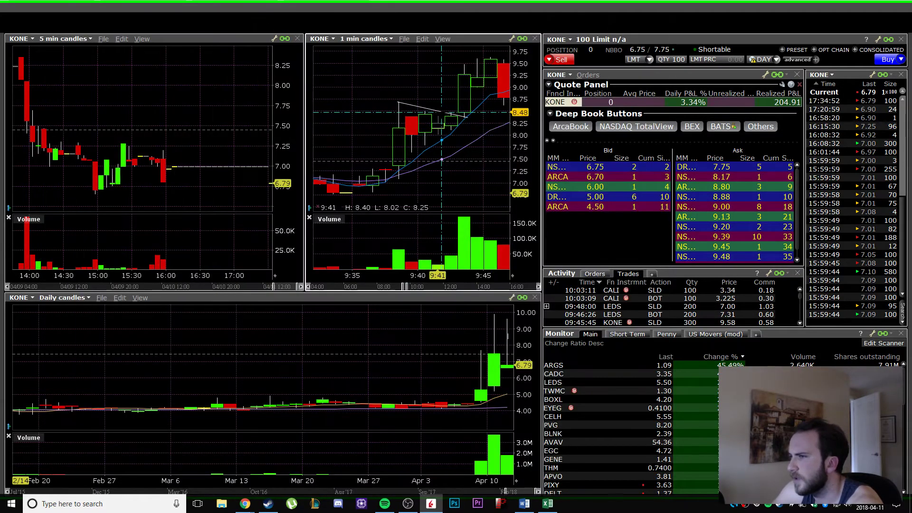
Add a horizontal line at 8.11 on the 1-minute chart, at the 9:42 candle's low, and remove the falling trend line.
click(423, 39)
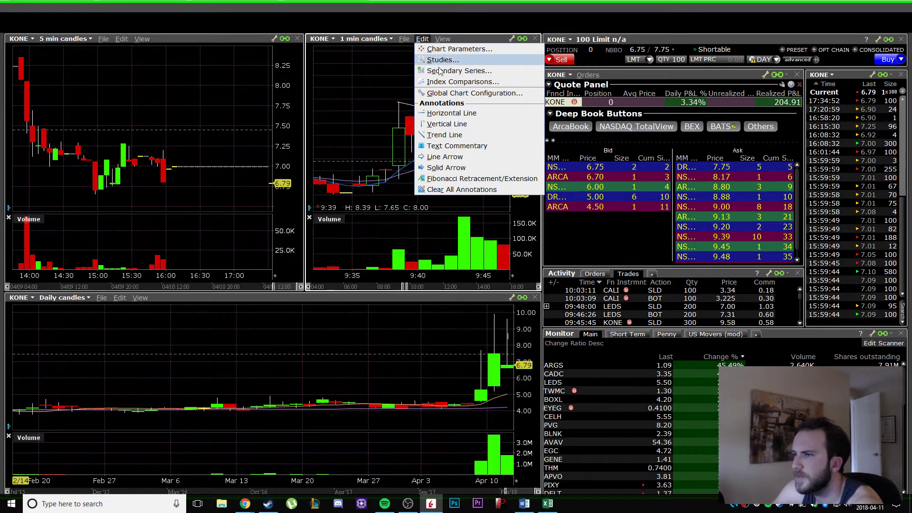
click(472, 112)
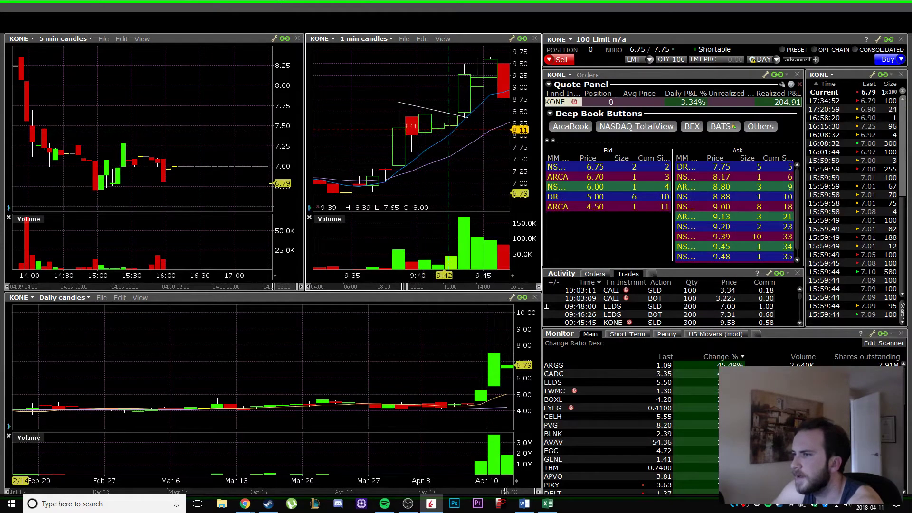
click(449, 129)
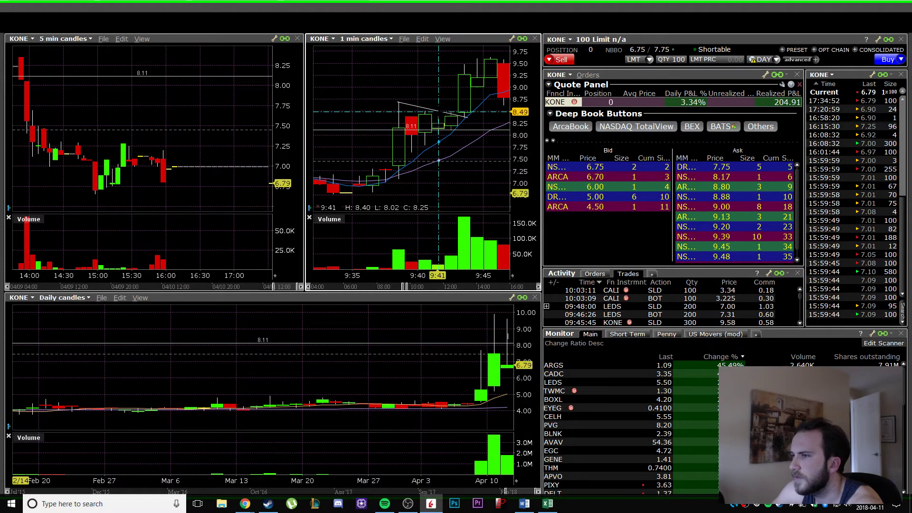
right_click(441, 116)
click(455, 117)
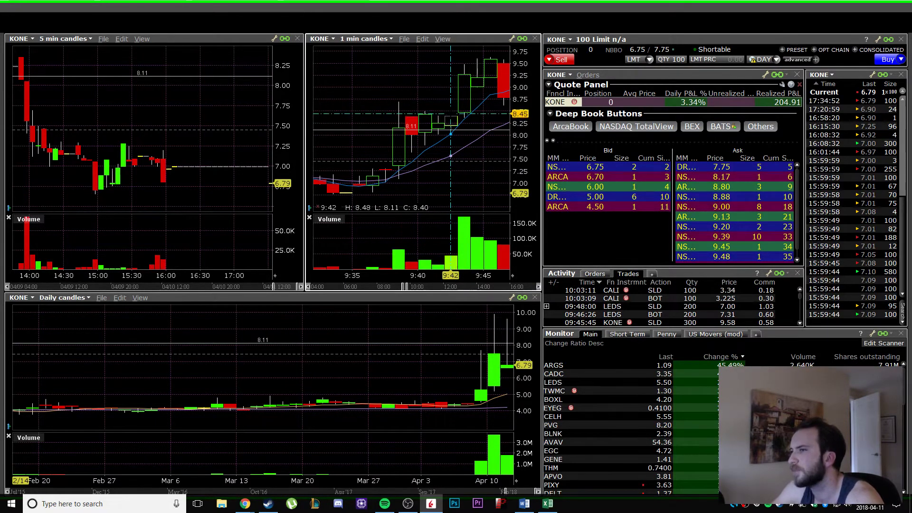
Look over the last two trading days on the 5-minute chart and the 14:30 to 17:00 trading on the 1-minute chart.
scroll(159, 142, down, 5)
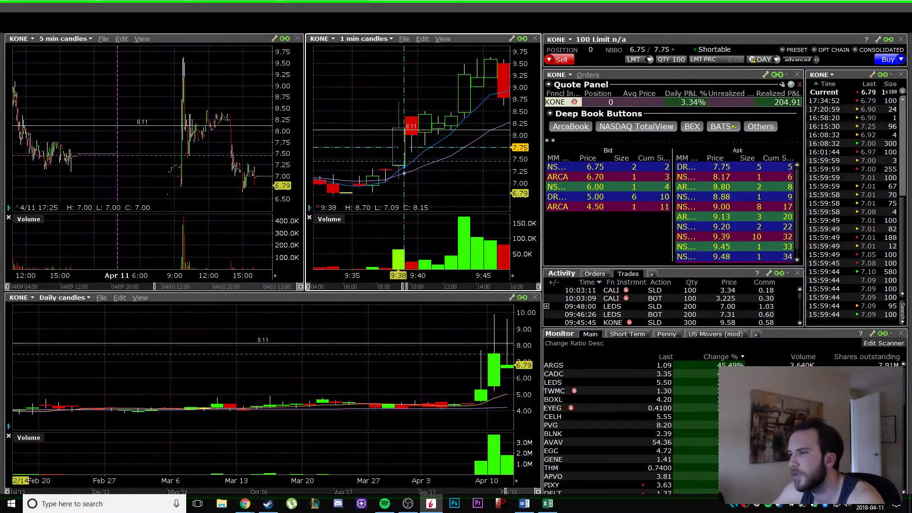
scroll(405, 146, down, 1)
scroll(405, 147, down, 2)
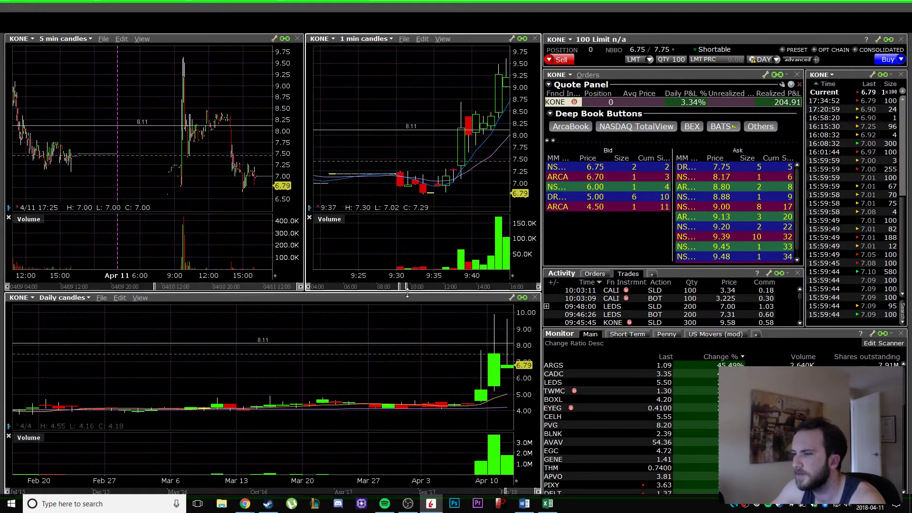
drag(403, 287, 407, 267)
drag(503, 288, 578, 319)
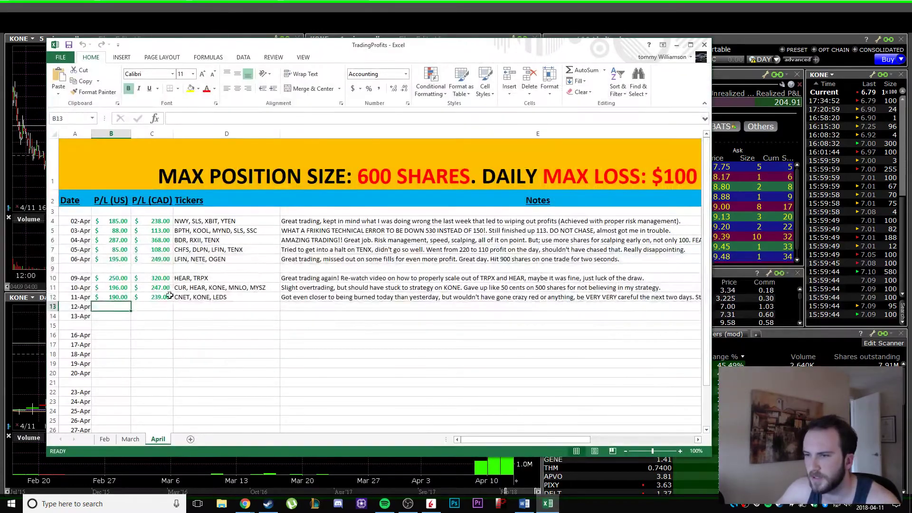
Check the 11-Apr tickers in the TradingProfits workbook in Excel, and switch the linked charts in the trading platform to CNET.
click(178, 298)
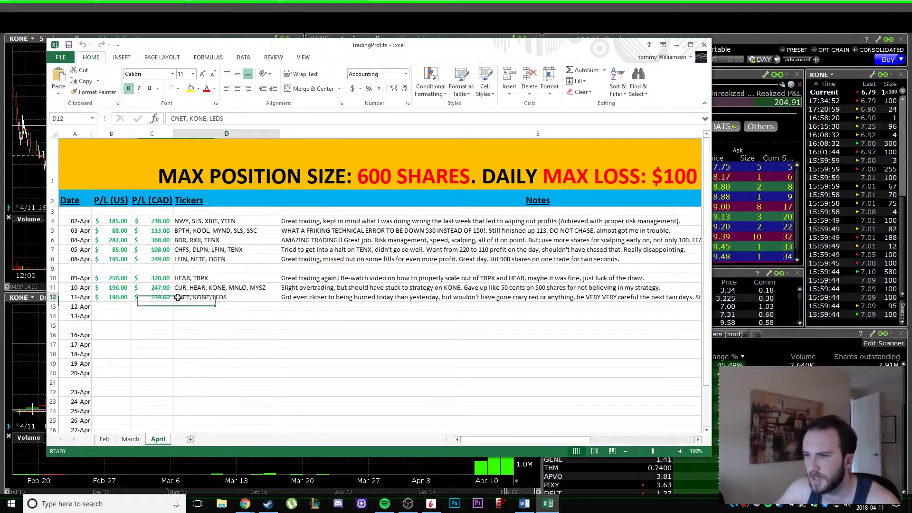
click(277, 30)
click(323, 40)
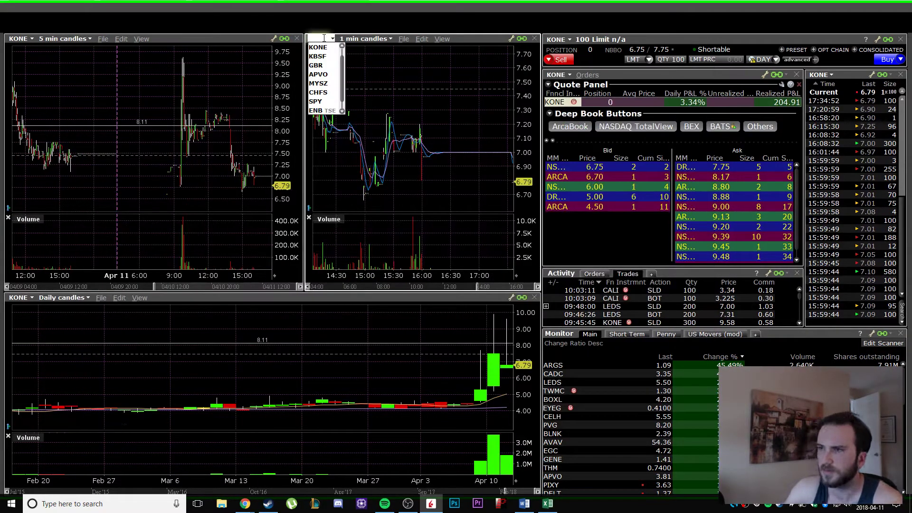
text(CNET)
key(Return)
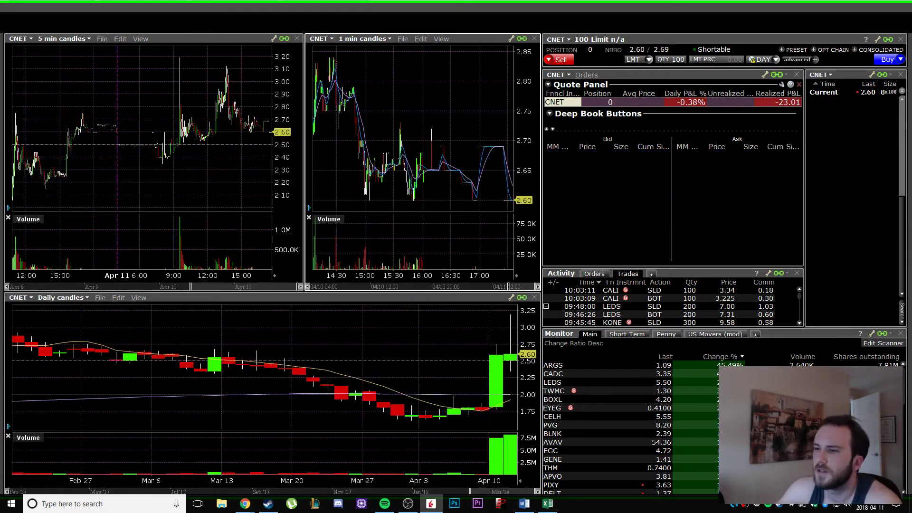
Enlarge the CNET 5-minute chart window and frame the April 10 session from about 8:00 to 12:00.
drag(302, 291, 643, 455)
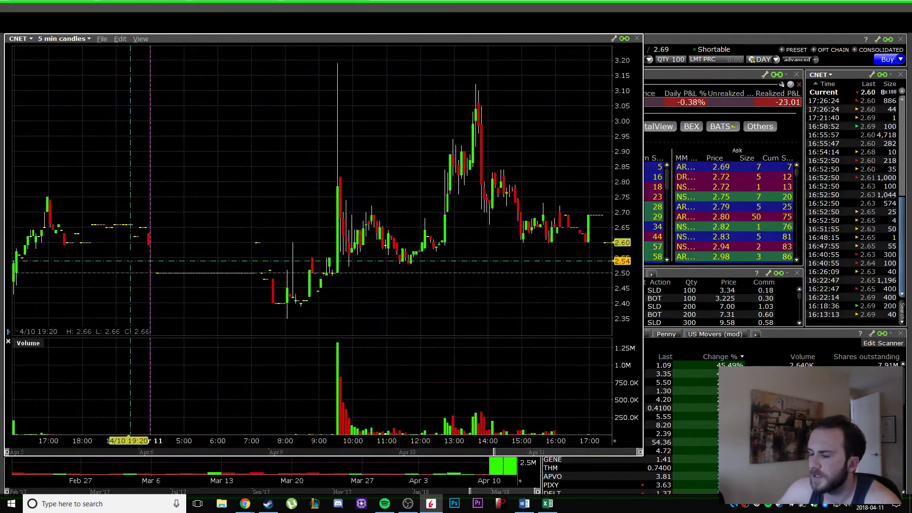
drag(524, 452, 393, 453)
scroll(285, 280, up, 3)
scroll(211, 250, up, 2)
drag(494, 455, 460, 455)
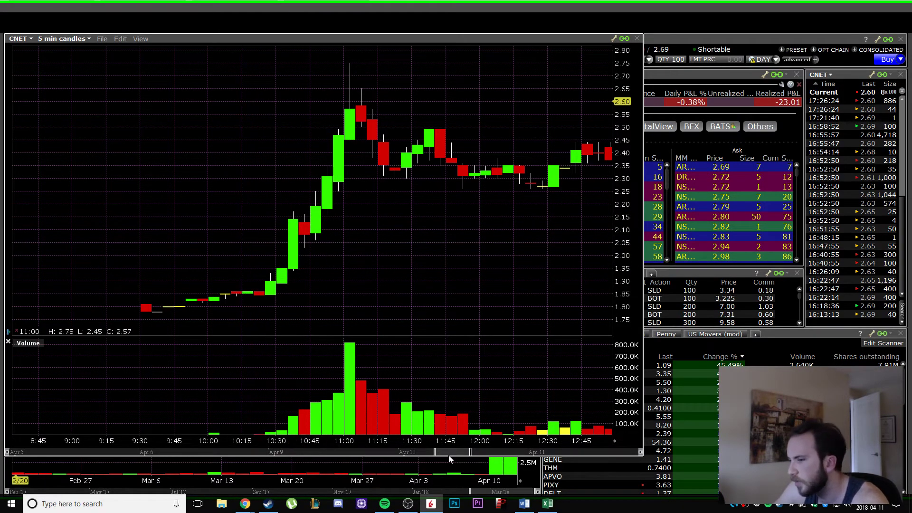
drag(450, 458, 435, 455)
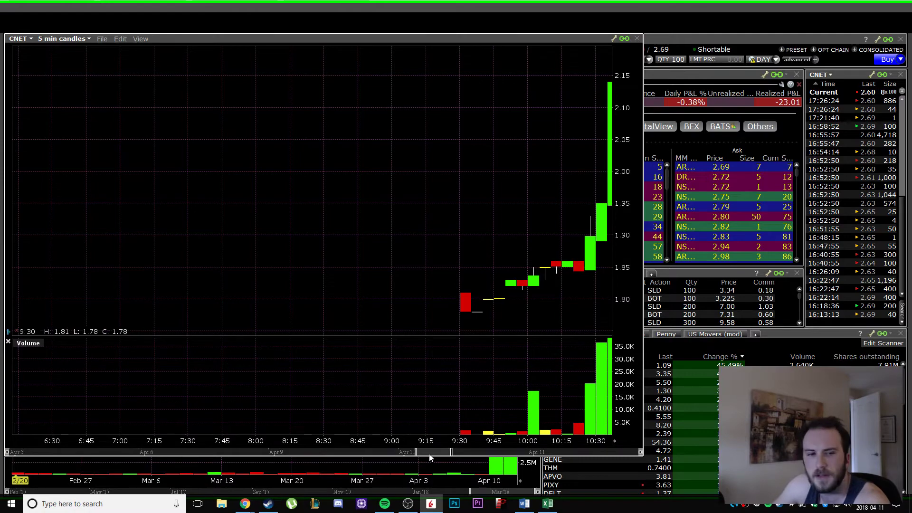
drag(429, 454, 431, 457)
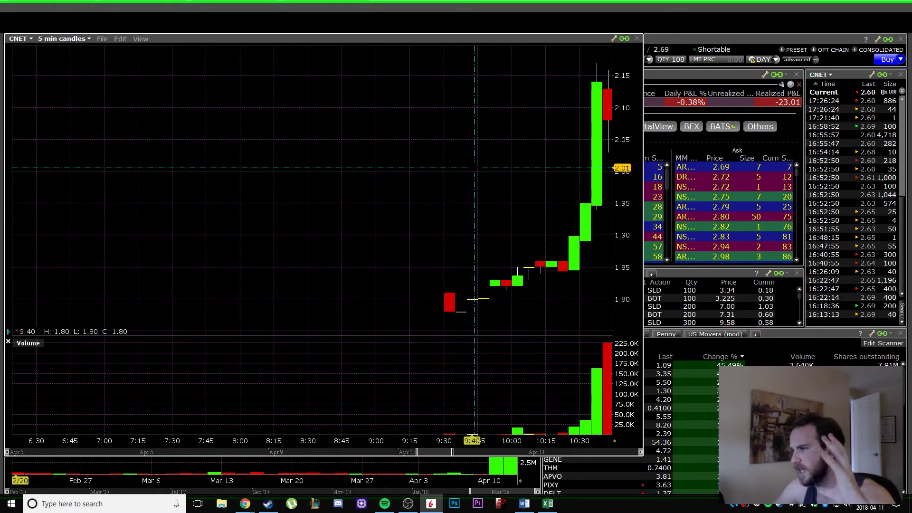
drag(434, 452, 443, 450)
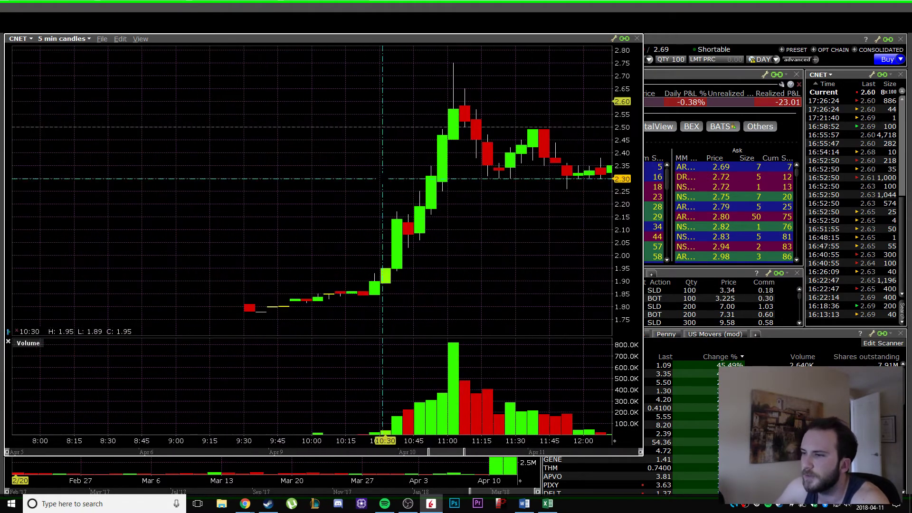
Add horizontal lines at 2.16 and 2.03 on the CNET 5-minute chart, at the 10:40 candle's high and low.
click(121, 38)
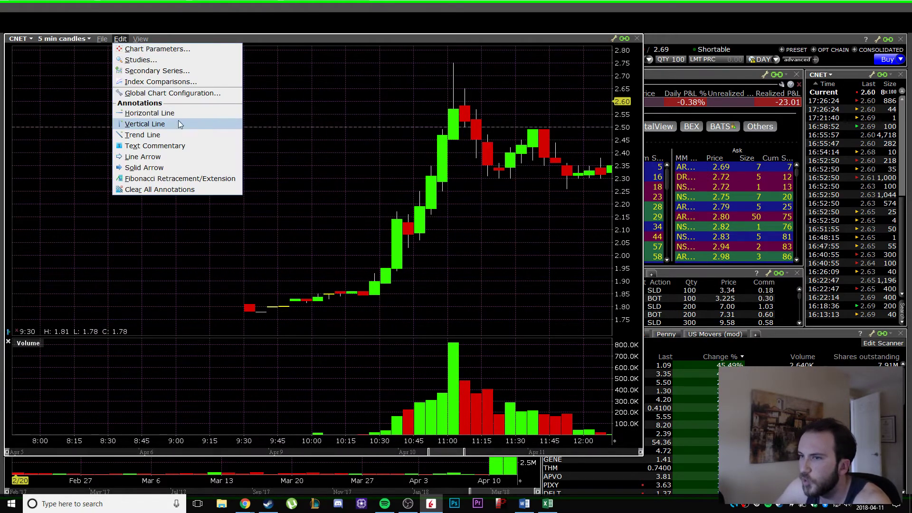
click(179, 115)
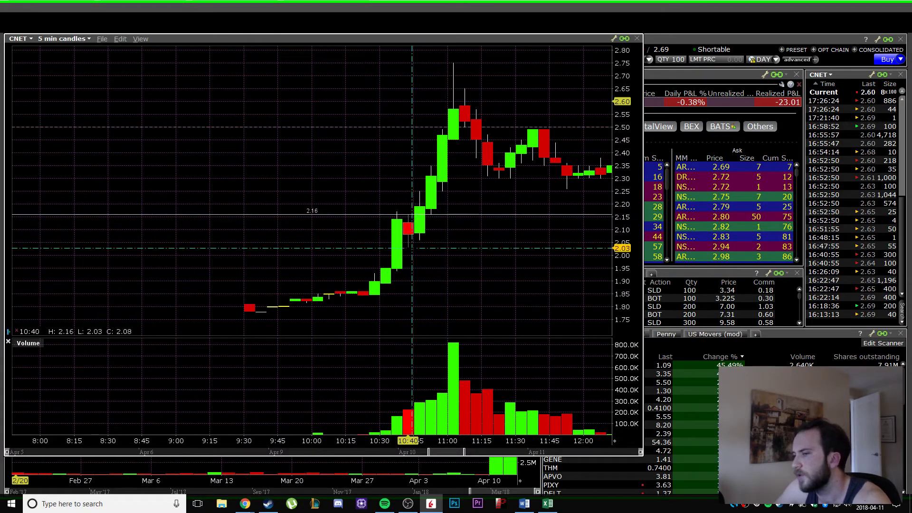
click(122, 39)
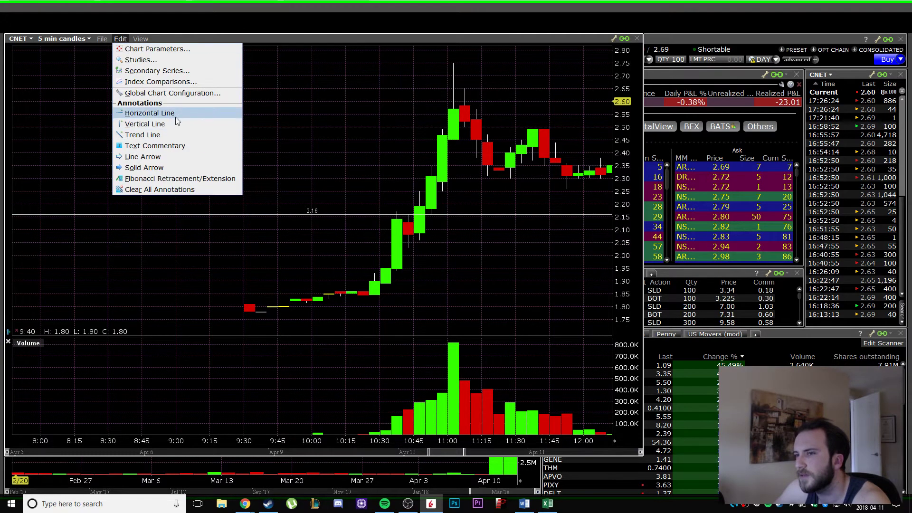
click(175, 114)
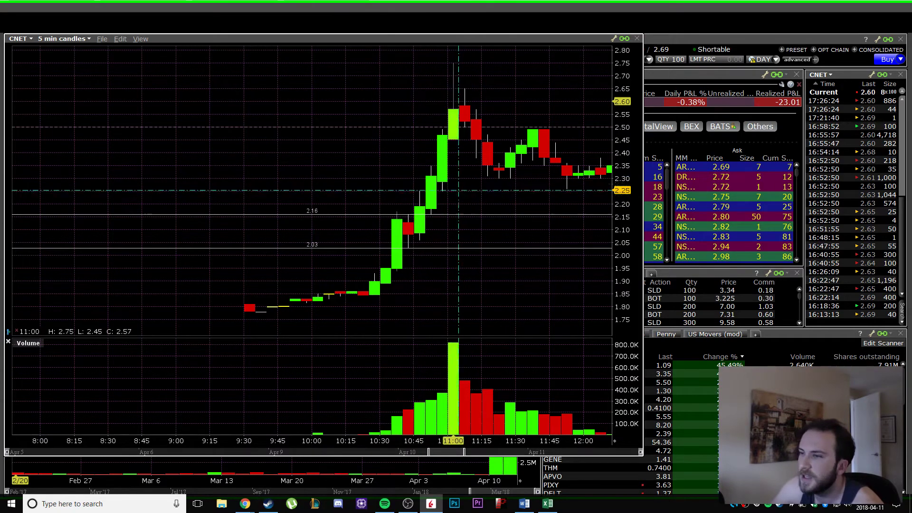
Remove the 2.16 and 2.03 horizontal trendlines from the CNET 5-minute chart.
right_click(376, 216)
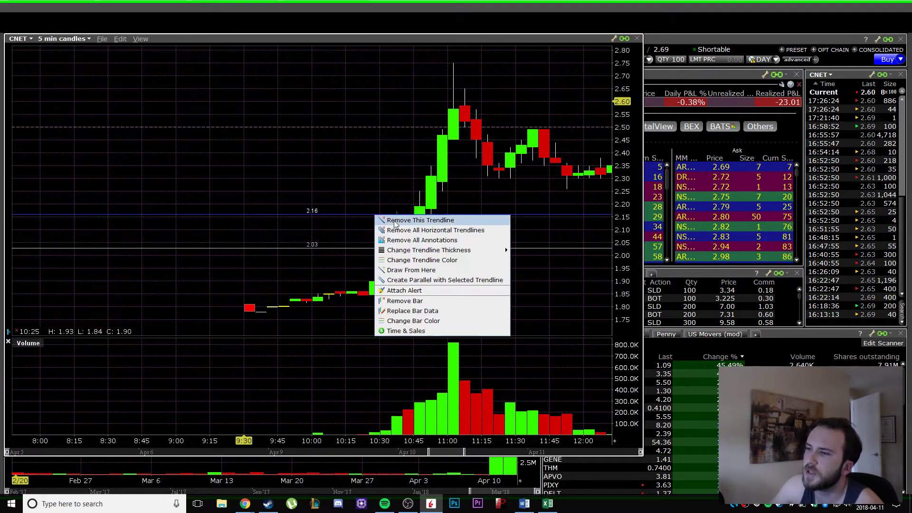
click(448, 222)
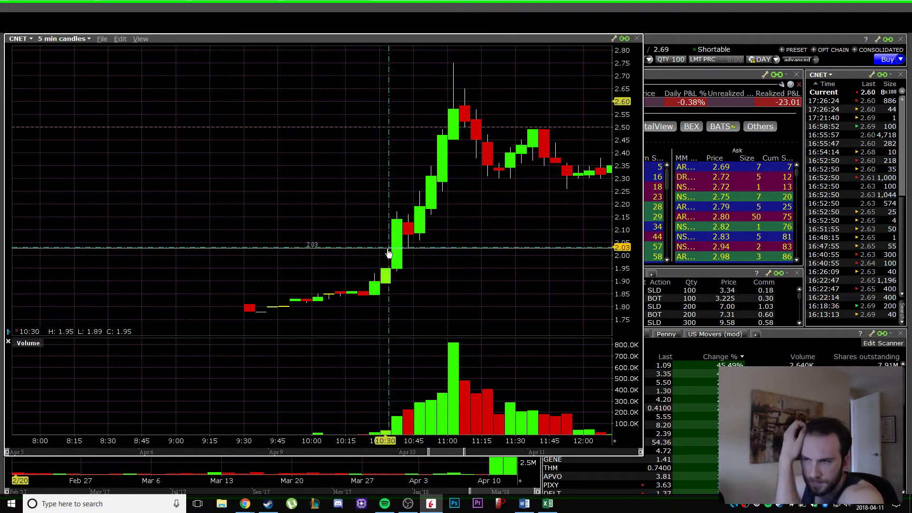
right_click(374, 253)
click(409, 256)
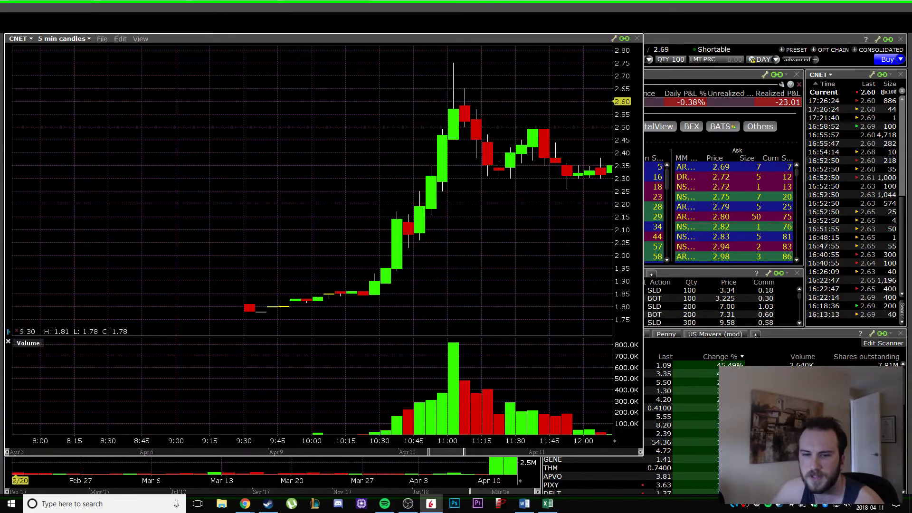
Switch the linked charts to LEDS and shrink the 5-minute chart window back to its original size.
text(LEDS)
key(Return)
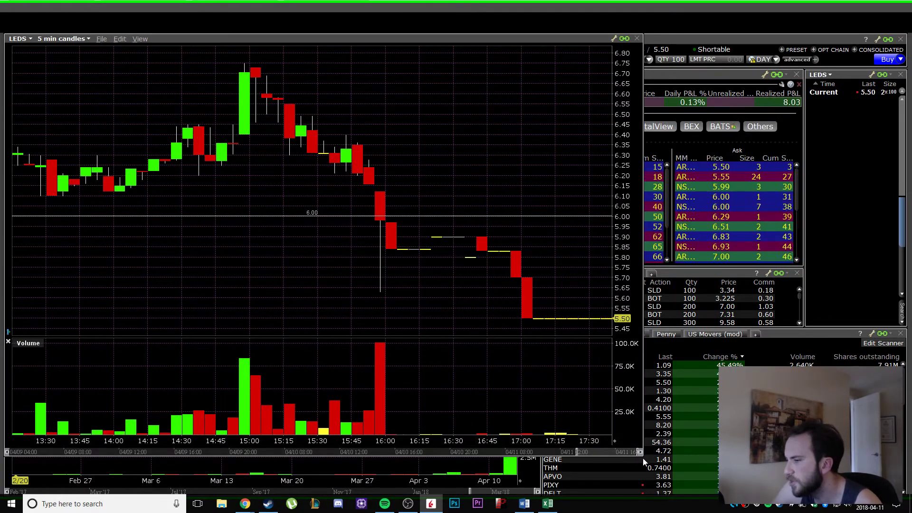
drag(642, 457, 305, 294)
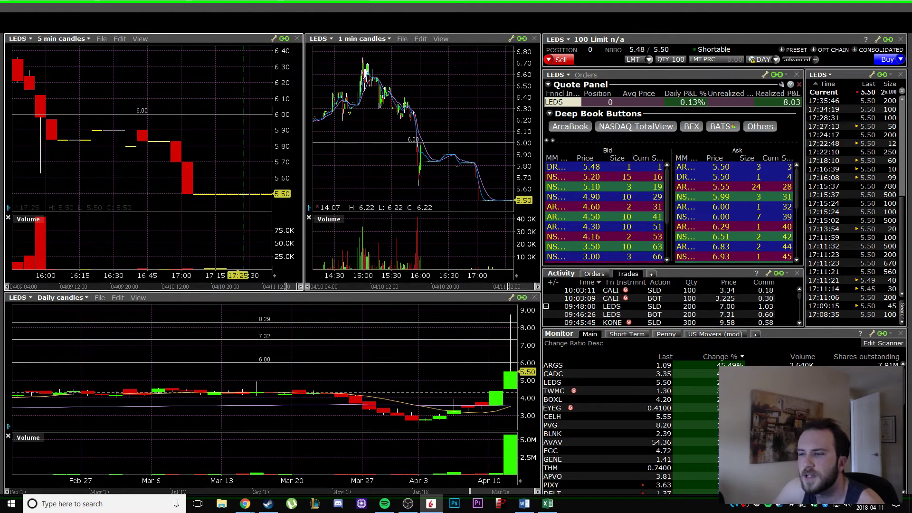
click(611, 322)
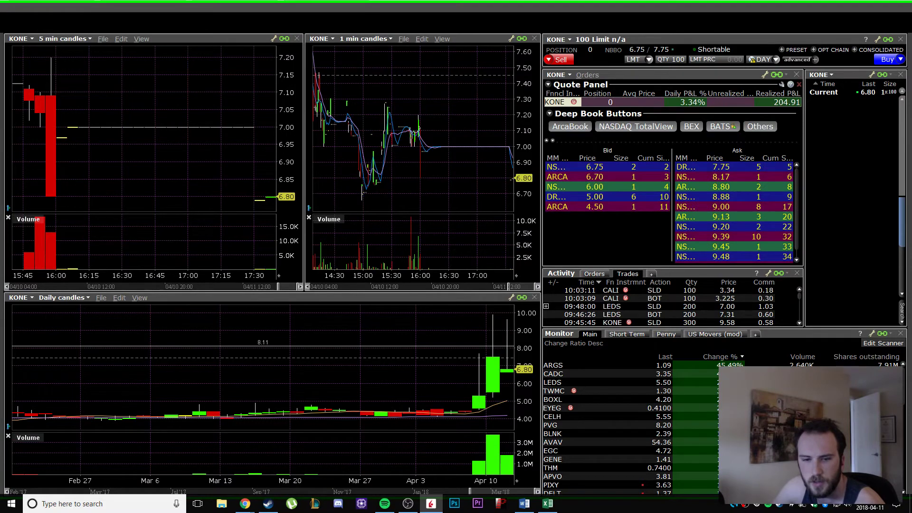
click(611, 315)
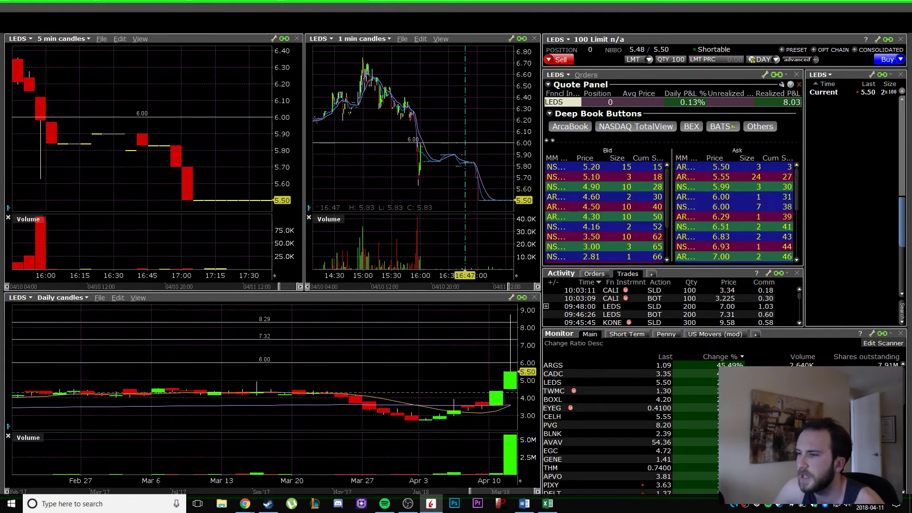
Enlarge the LEDS 1-minute chart window and frame the morning trading from about 8:40 to 9:40.
drag(523, 288, 434, 288)
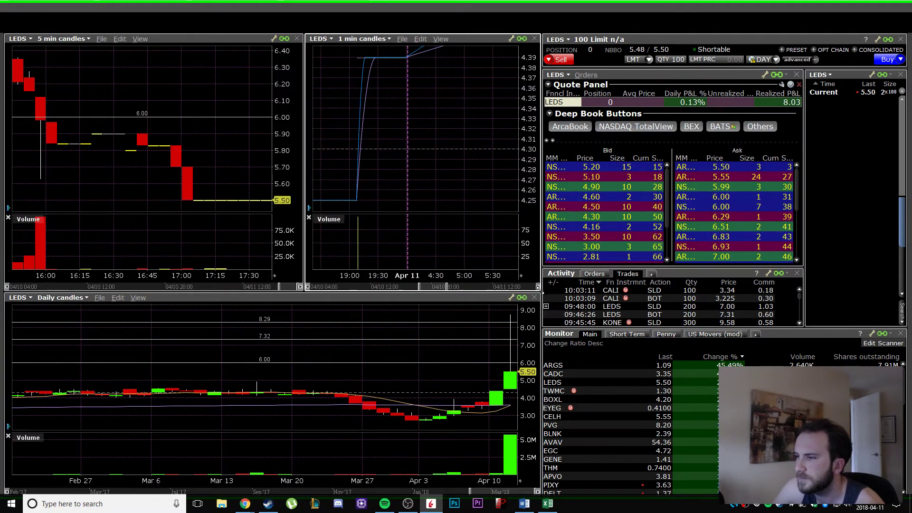
drag(540, 293, 788, 453)
drag(633, 449, 724, 449)
drag(461, 195, 351, 246)
Remove all annotations from the LEDS 1-minute chart and frame the premarket run from about 8:25 to 9:30.
right_click(577, 234)
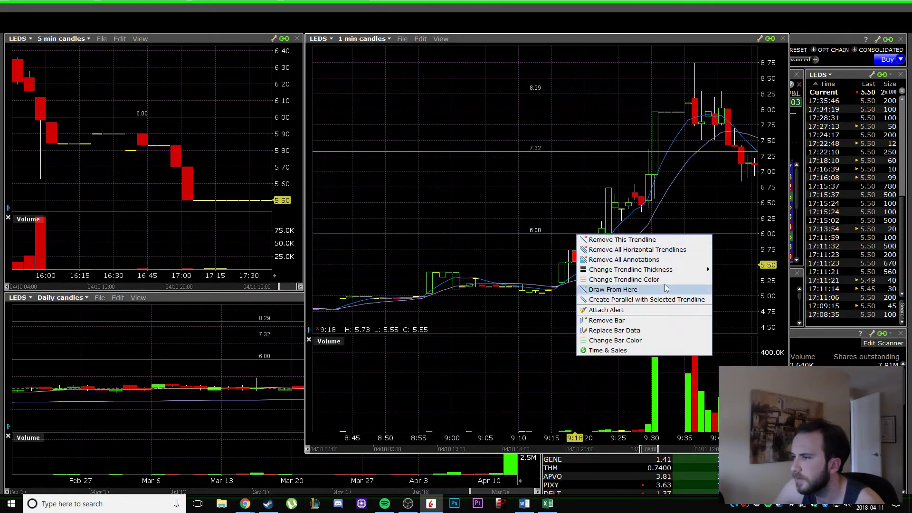
click(657, 260)
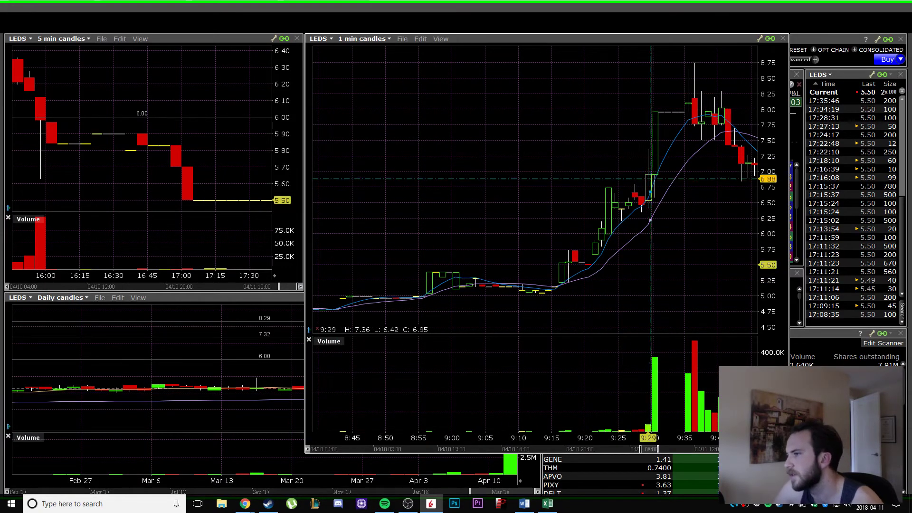
drag(646, 451, 641, 447)
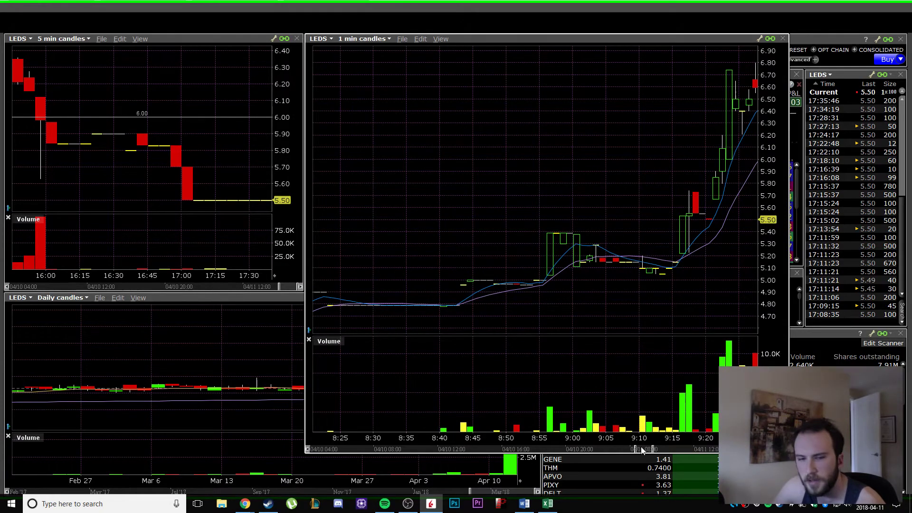
drag(641, 447, 642, 447)
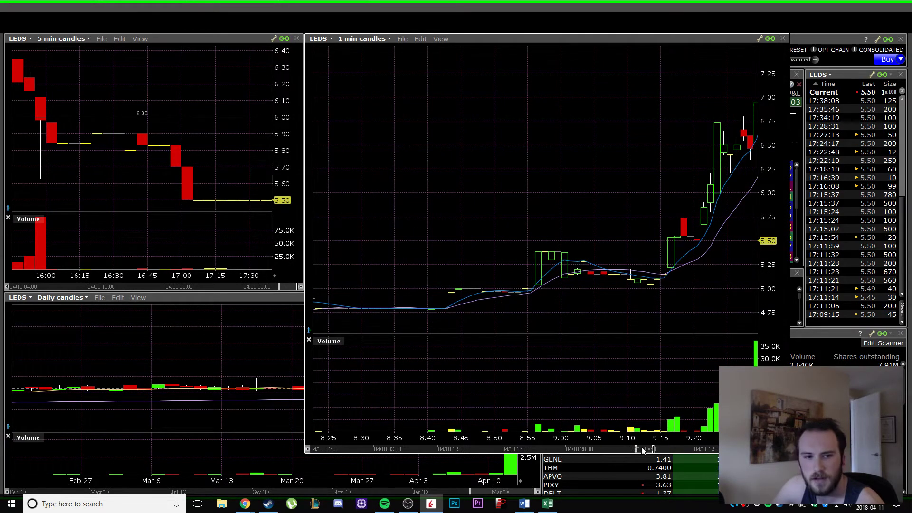
drag(699, 38, 619, 41)
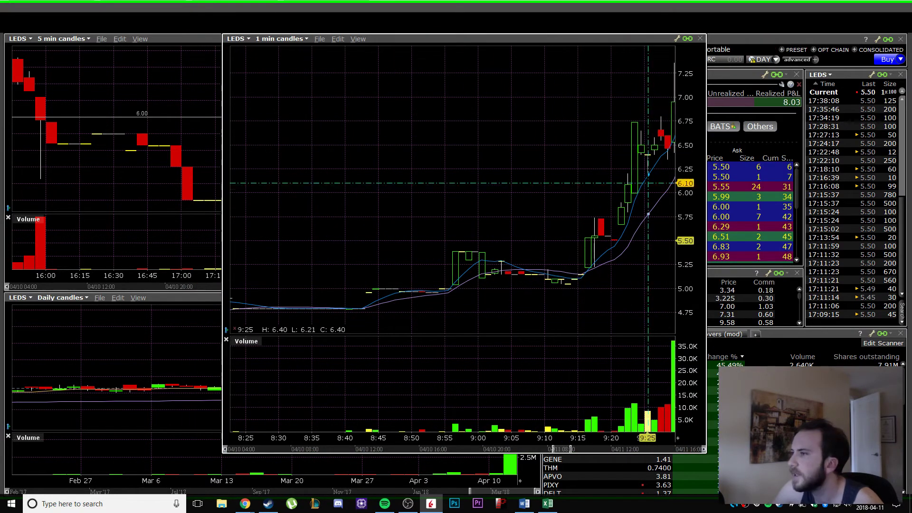
Draw three trend lines around the LEDS 9:16 to 9:29 move: under its lows, across its highs, and up to the 9:23 peak.
mouse_move(581, 279)
mouse_down()
mouse_move(662, 154)
mouse_move(672, 153)
mouse_up()
drag(629, 118, 672, 122)
drag(591, 273, 629, 118)
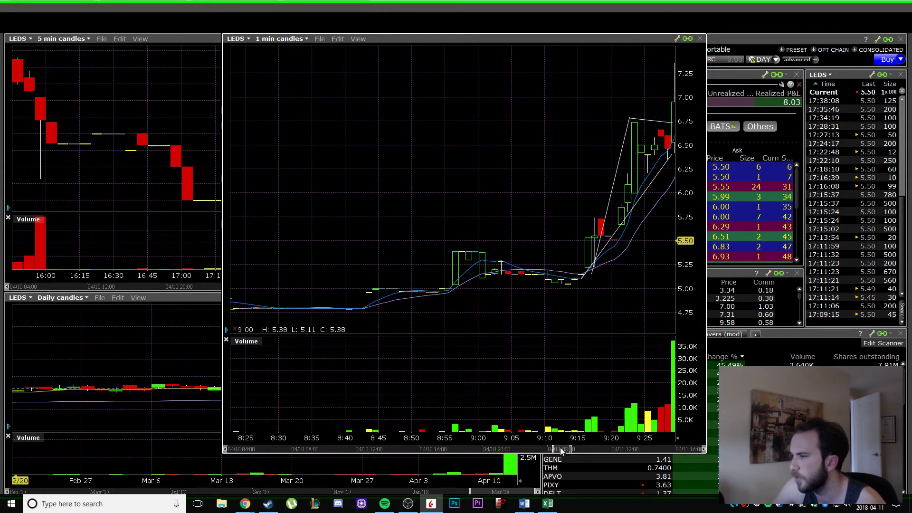
Examine the LEDS morning spike on the 5-minute chart and the 9:15 to 10:00 trading on the 1-minute chart.
drag(560, 450, 563, 451)
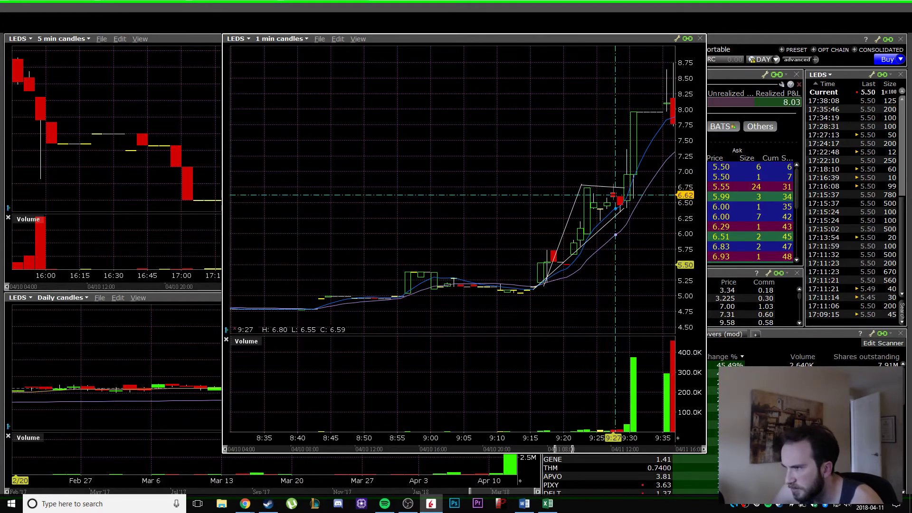
click(171, 205)
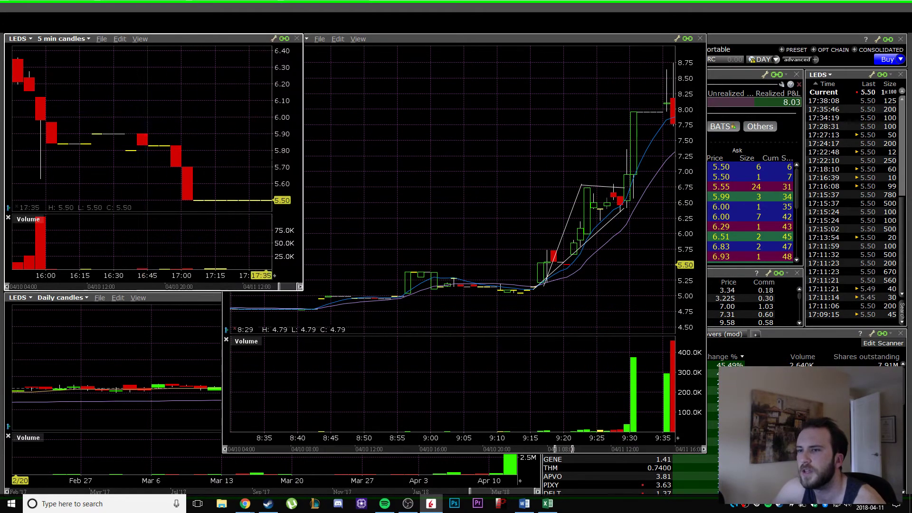
scroll(171, 205, down, 5)
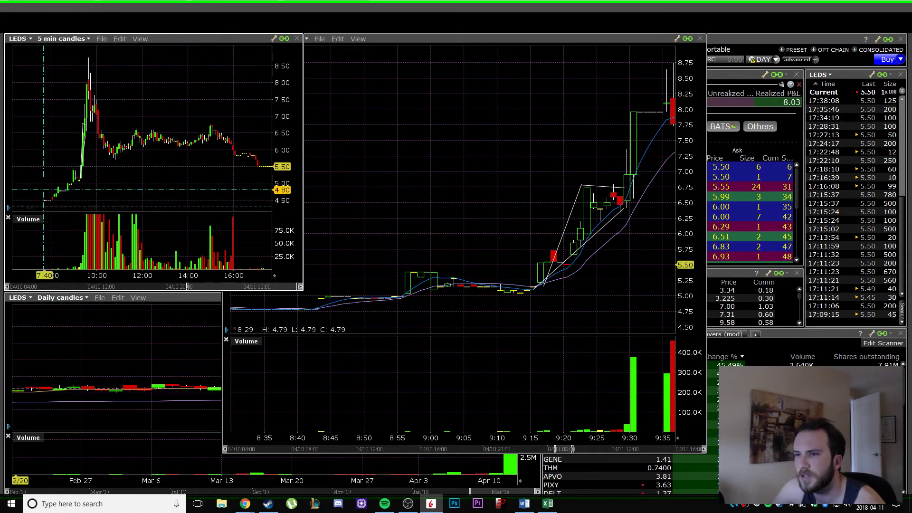
scroll(43, 190, up, 5)
drag(280, 291, 208, 290)
scroll(111, 171, up, 2)
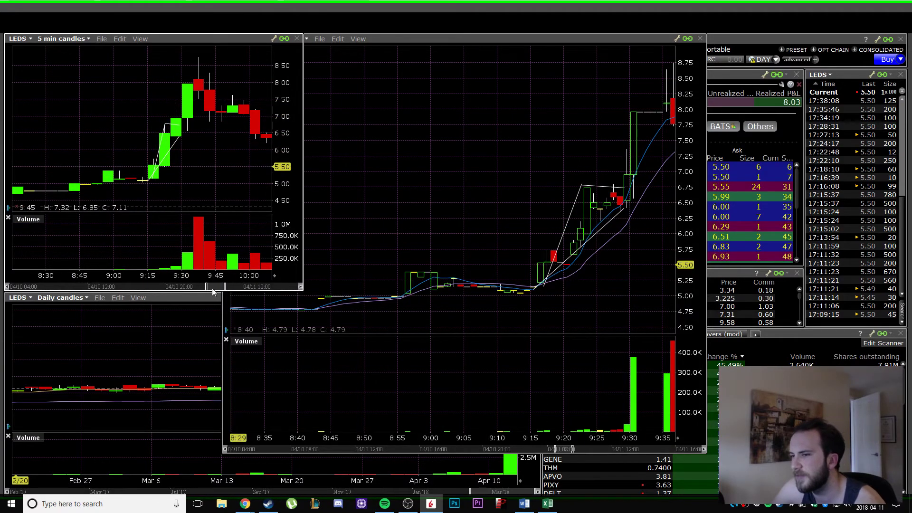
drag(213, 289, 266, 288)
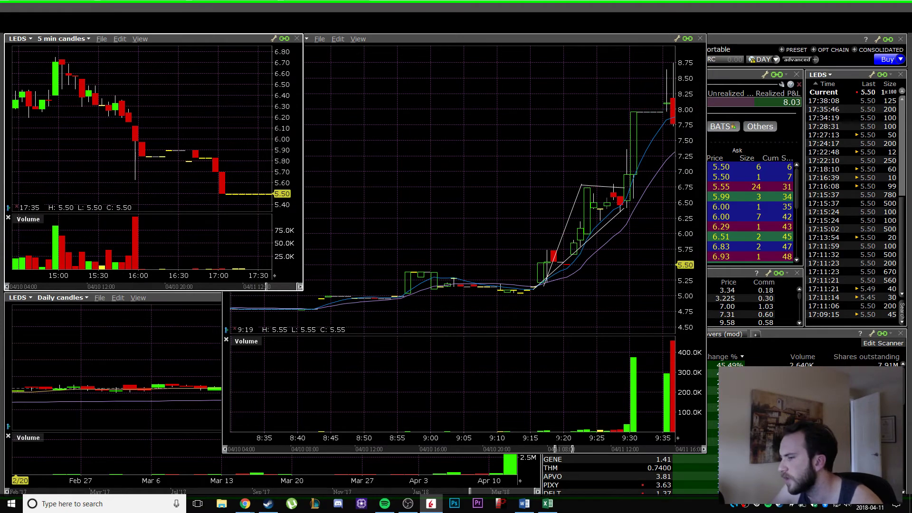
drag(568, 453, 575, 454)
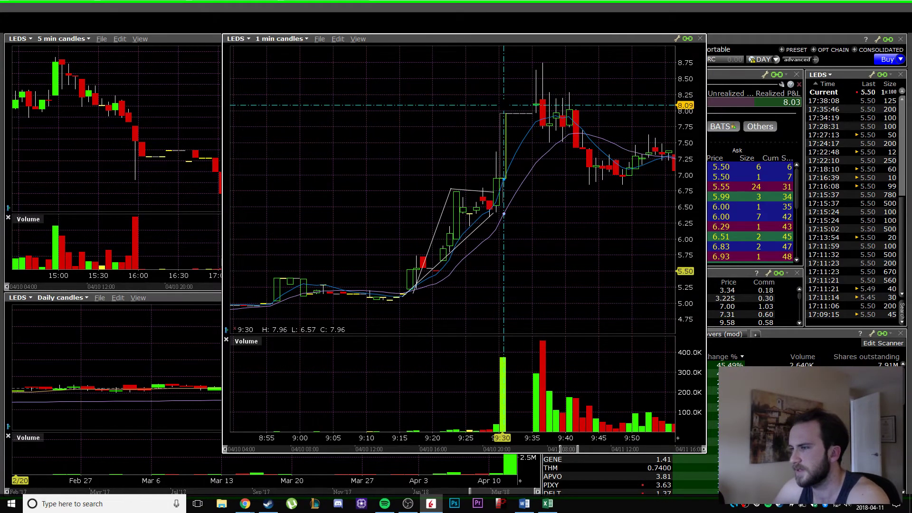
scroll(503, 104, down, 2)
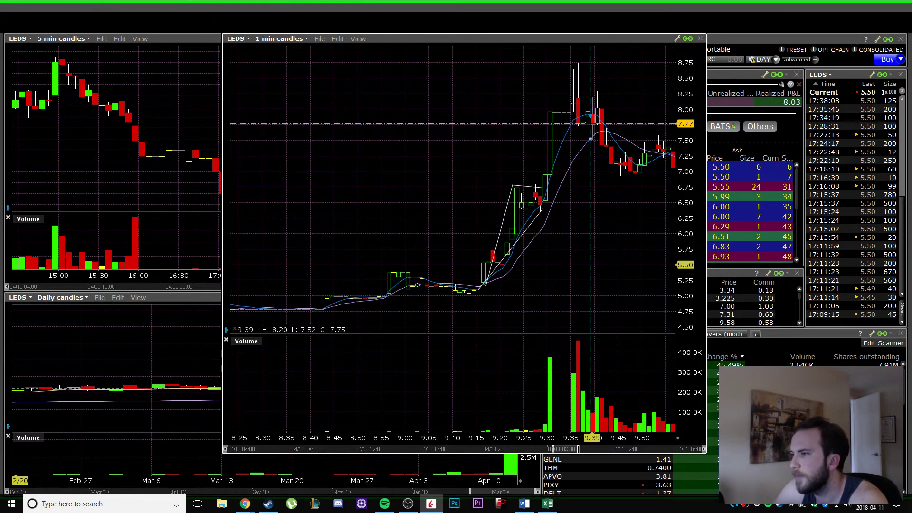
mouse_move(558, 454)
mouse_down()
mouse_move(675, 450)
mouse_move(563, 450)
mouse_up()
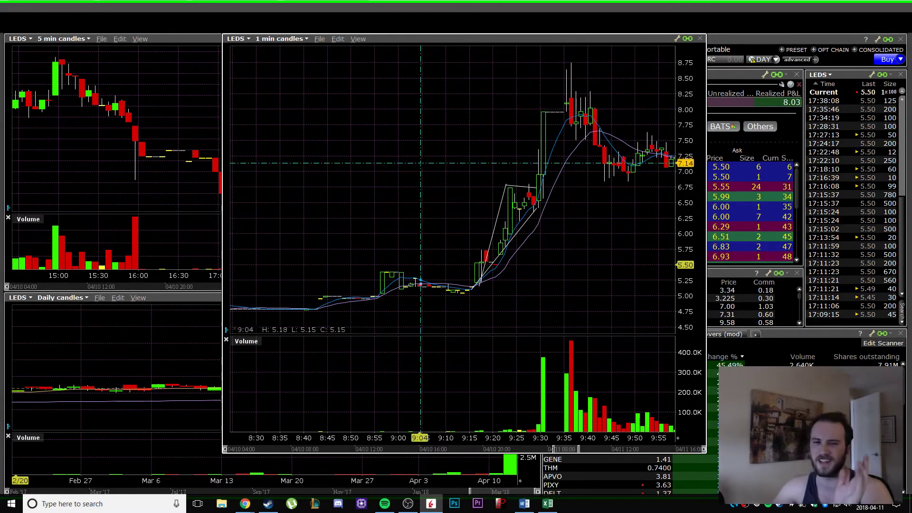
scroll(532, 102, up, 3)
scroll(532, 102, up, 1)
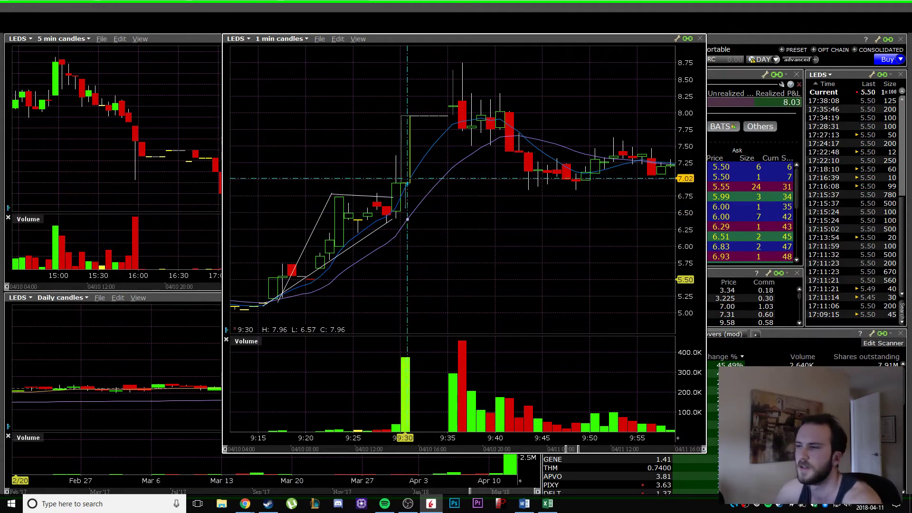
Restore the LEDS 1-minute chart window to its original size and place, and examine the trading from about 9:10 to 9:30.
drag(706, 454, 542, 286)
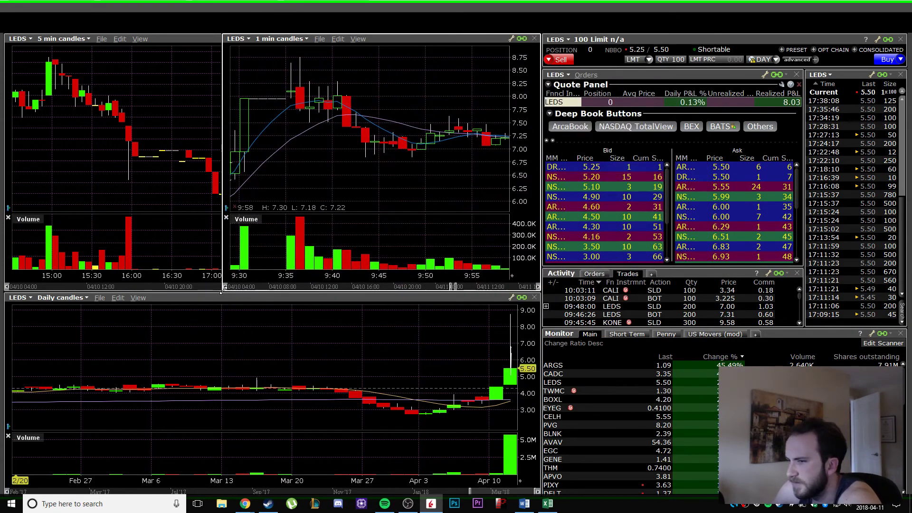
drag(222, 292, 306, 292)
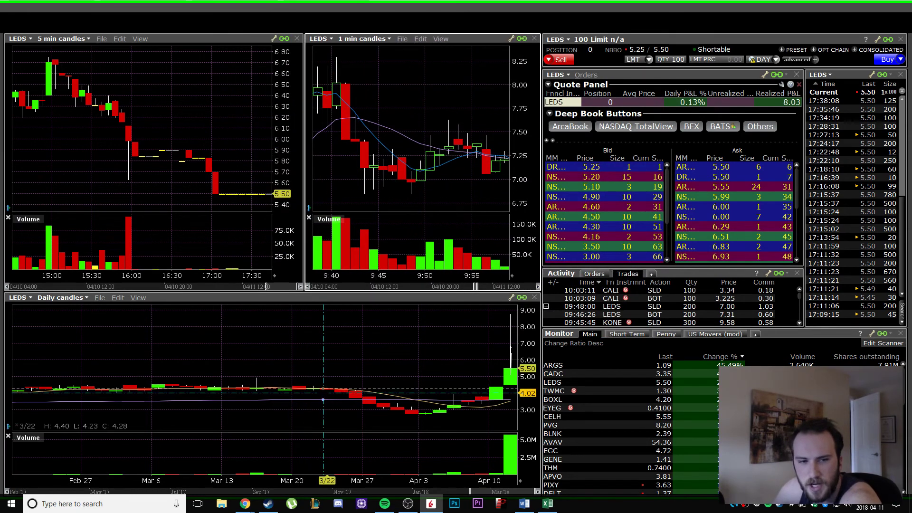
scroll(484, 124, down, 5)
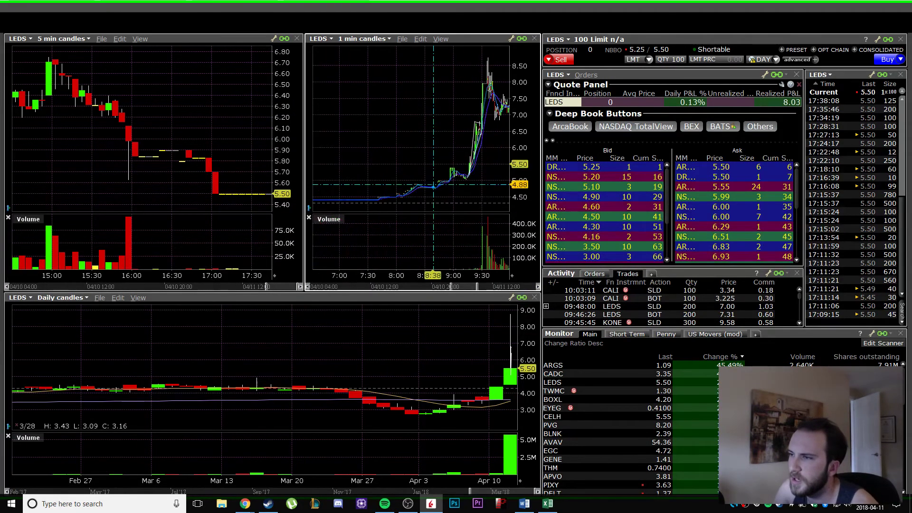
scroll(477, 142, up, 5)
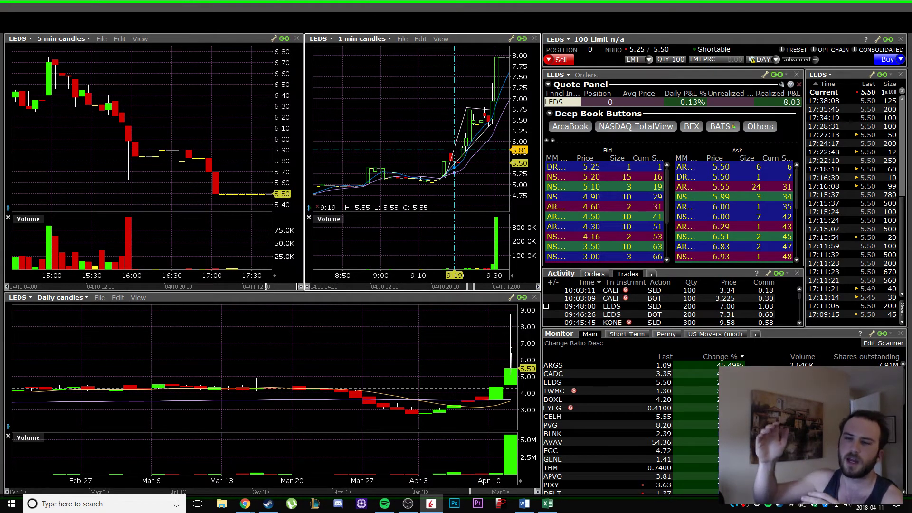
scroll(447, 142, up, 2)
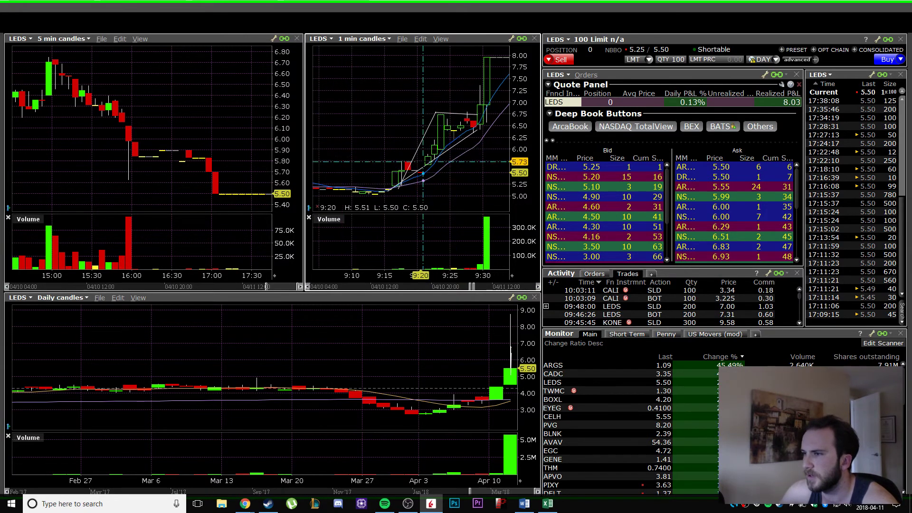
scroll(404, 131, up, 2)
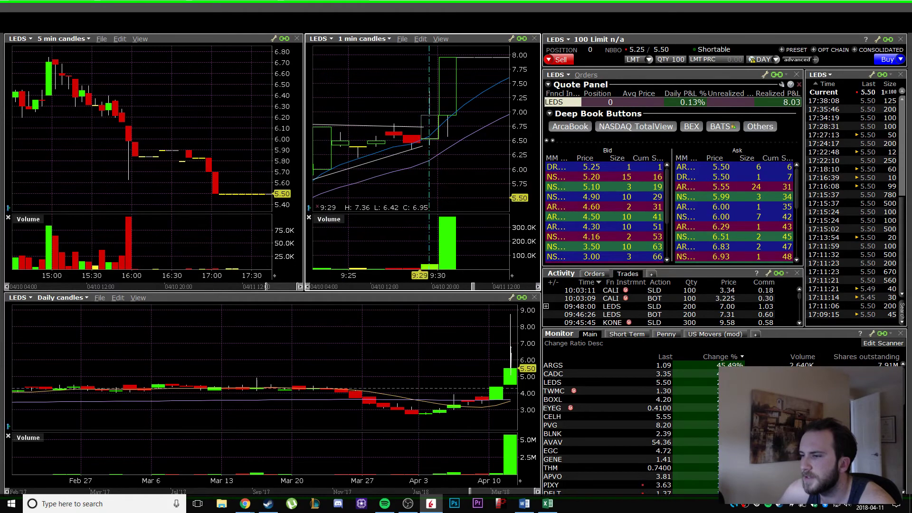
drag(305, 291, 94, 427)
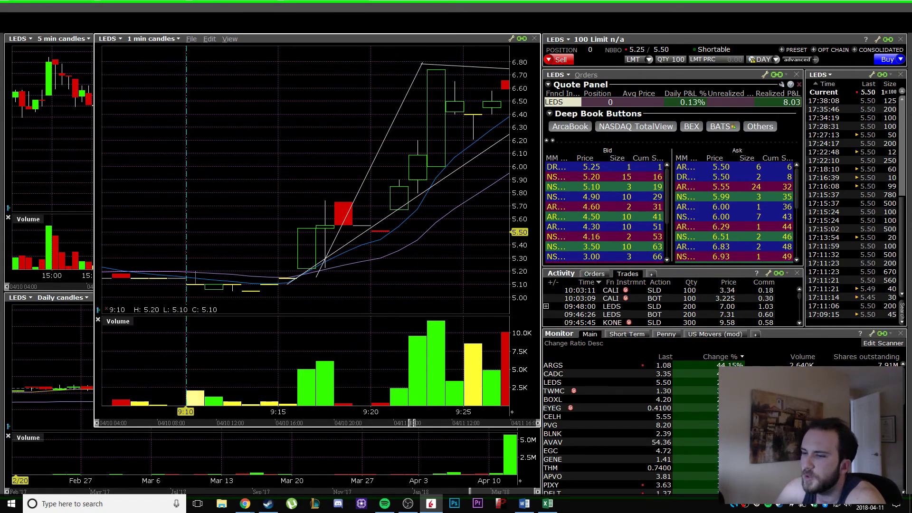
drag(93, 426, 306, 291)
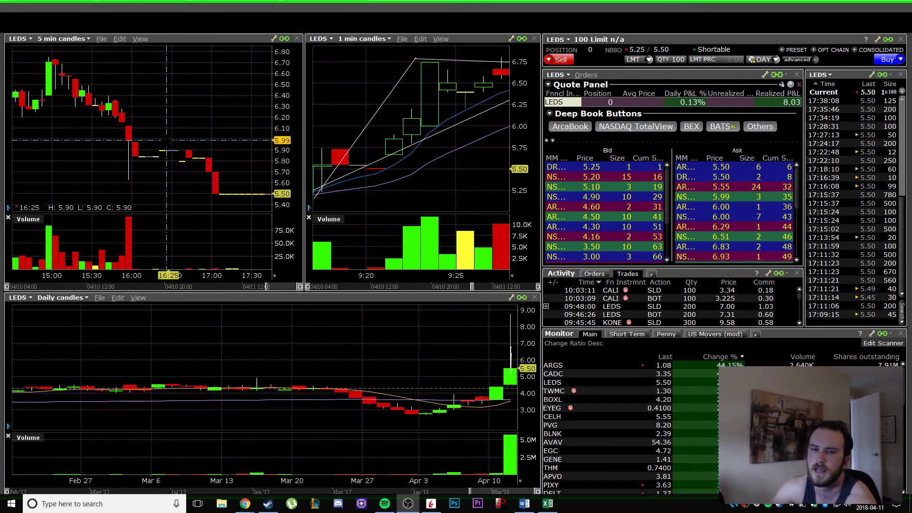
Switch to the TradingProfits workbook in Excel and check the April P/L (CAD) total on the maximized sheet.
click(547, 503)
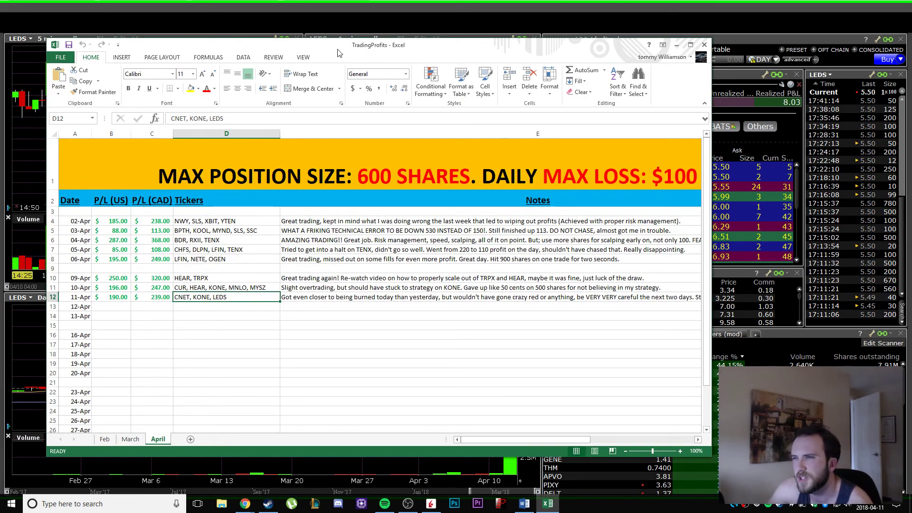
drag(339, 52, 338, 2)
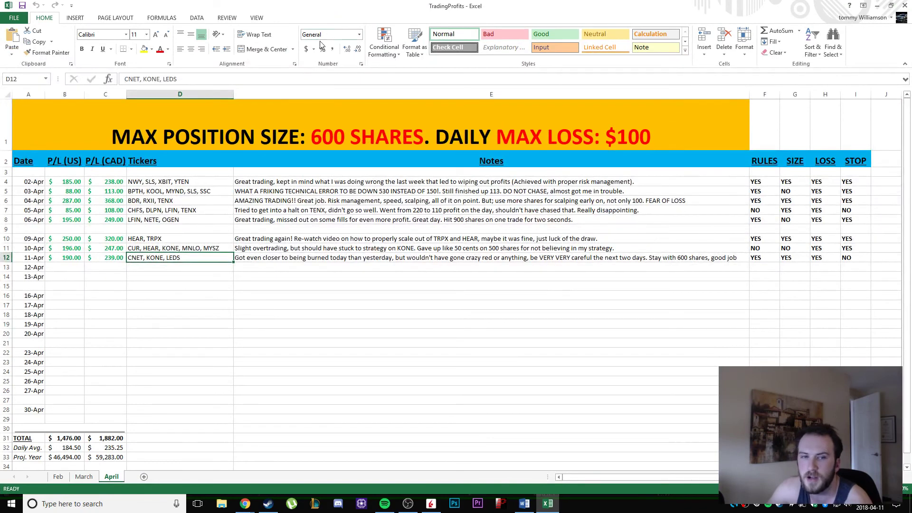
click(105, 438)
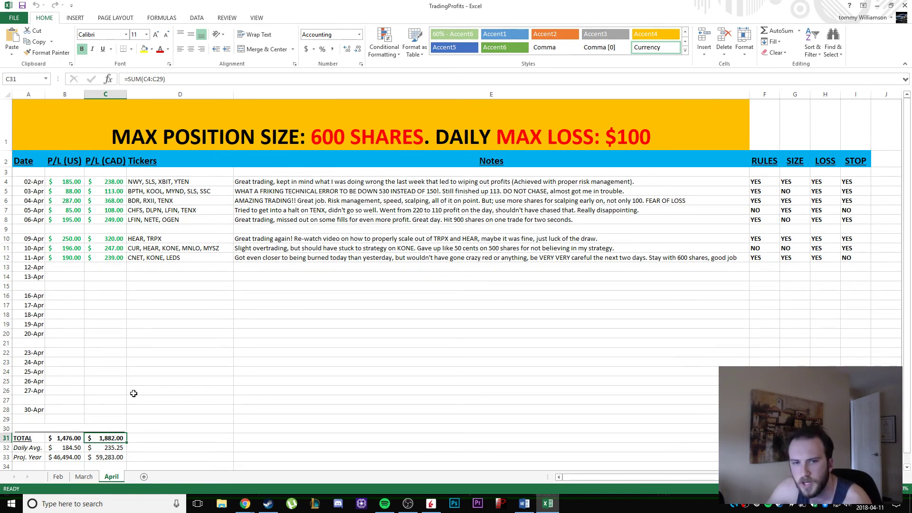
double_click(694, 12)
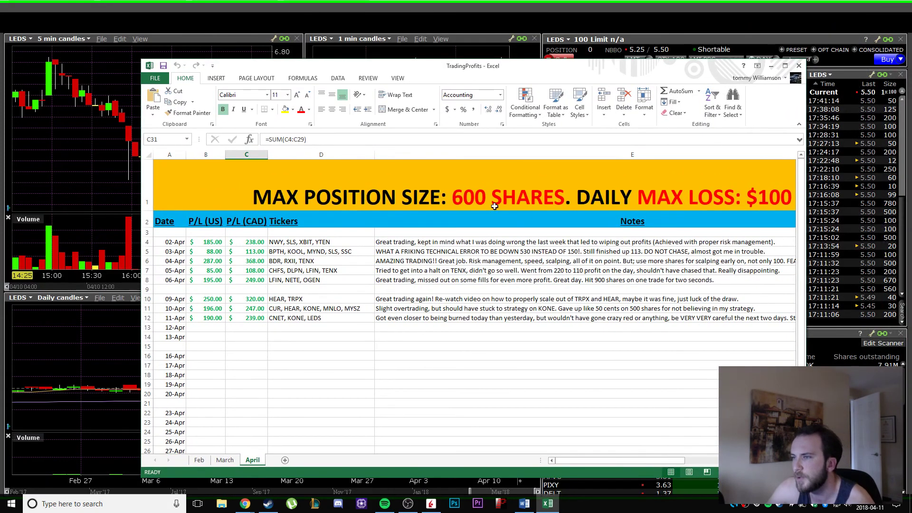
Highlight the 600 in the max position size heading, and close the TradingProfits workbook with its changes saved.
double_click(486, 202)
drag(439, 195, 404, 193)
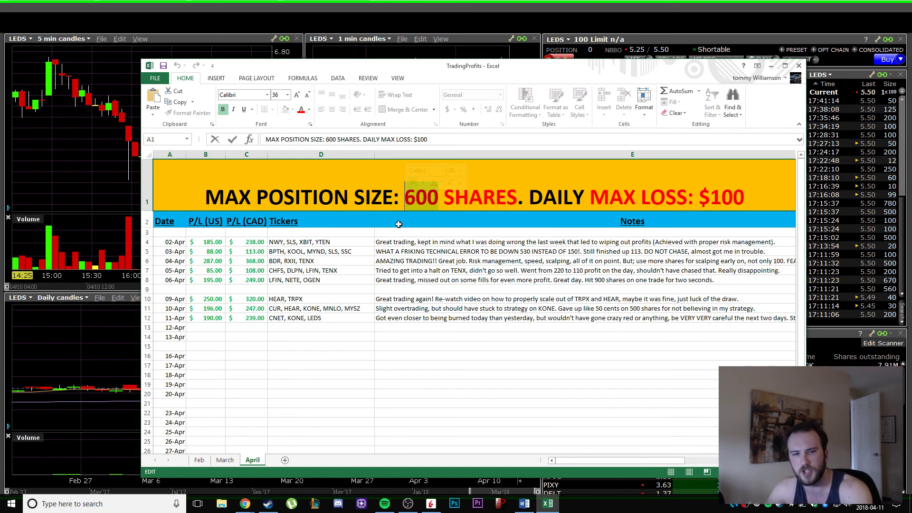
click(798, 66)
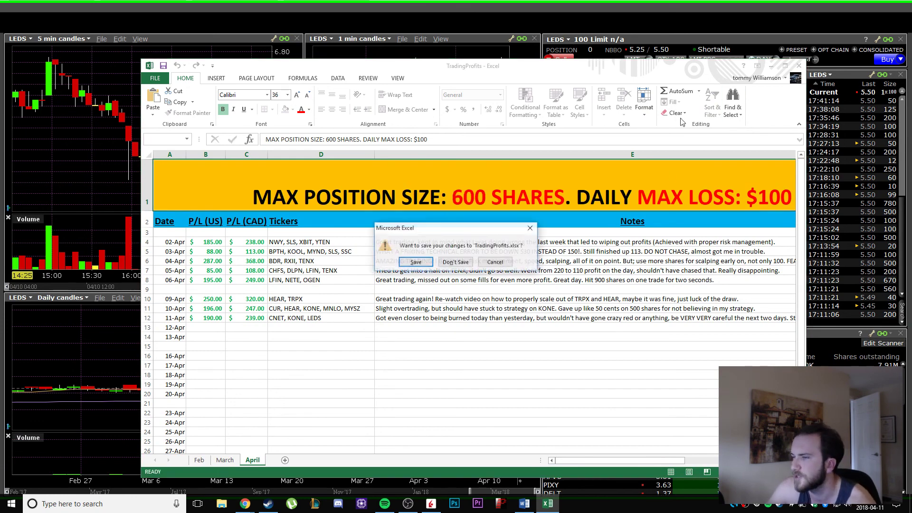
click(415, 262)
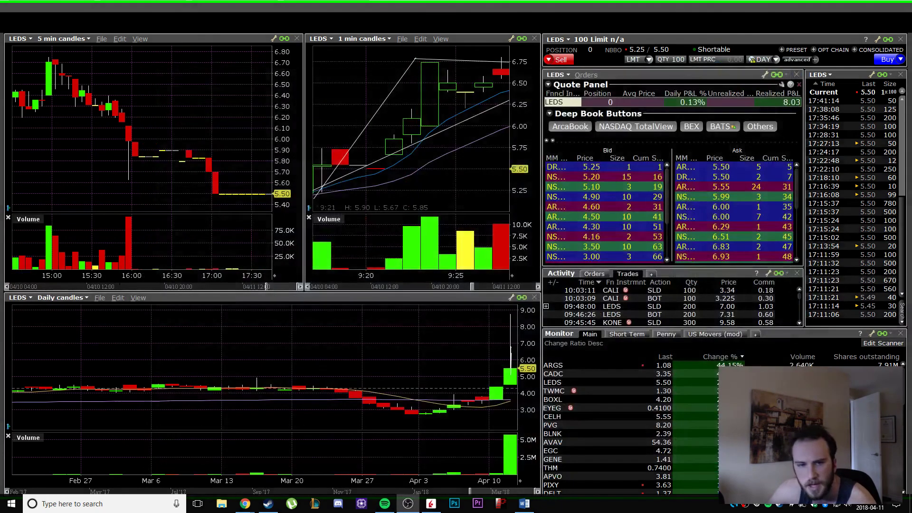